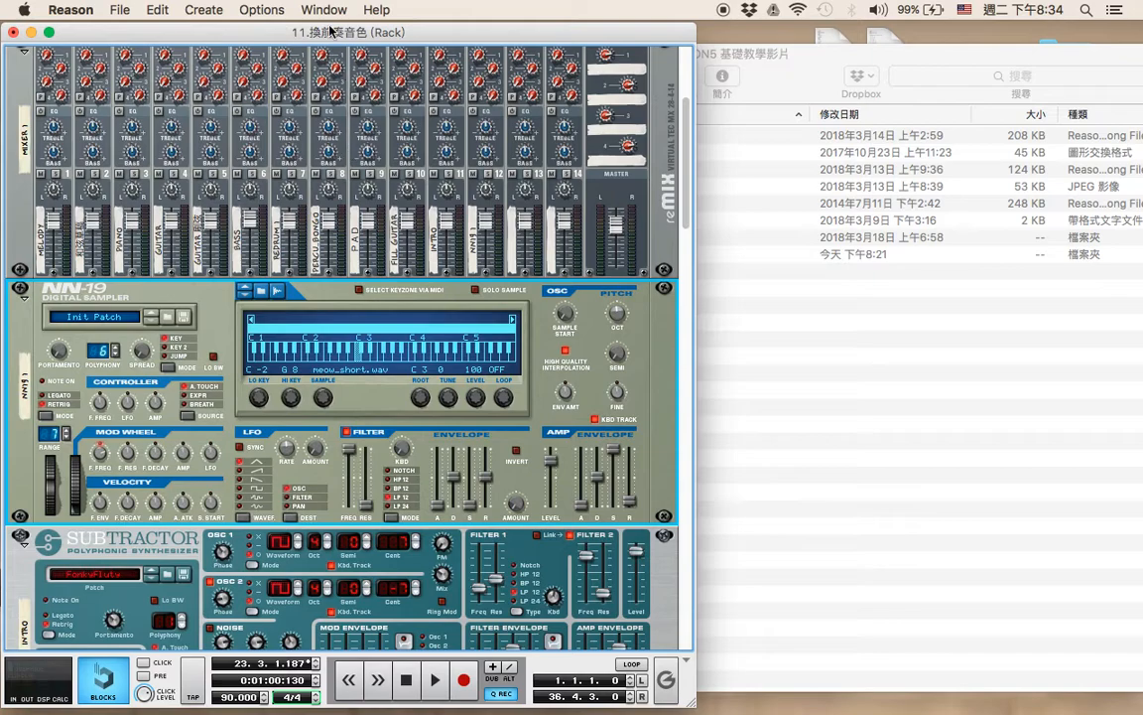
# - Show the Tool Window and look through its note tools and song samples, ending on the device palette
pyautogui.click(328, 12)
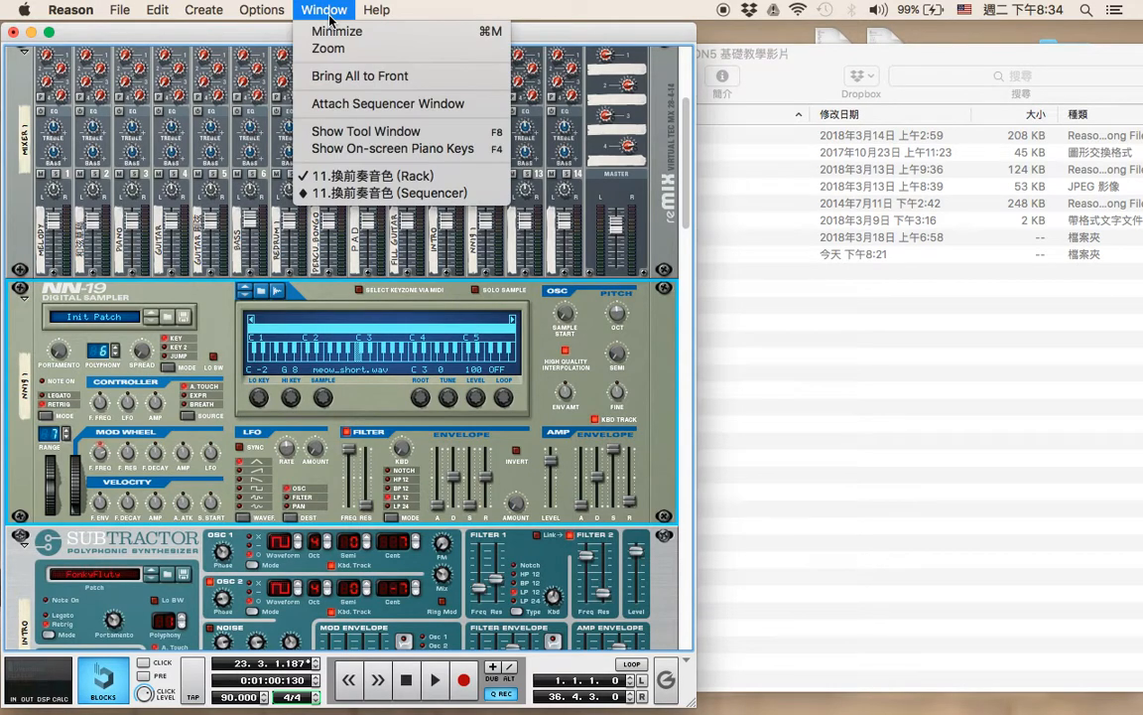
pyautogui.click(479, 139)
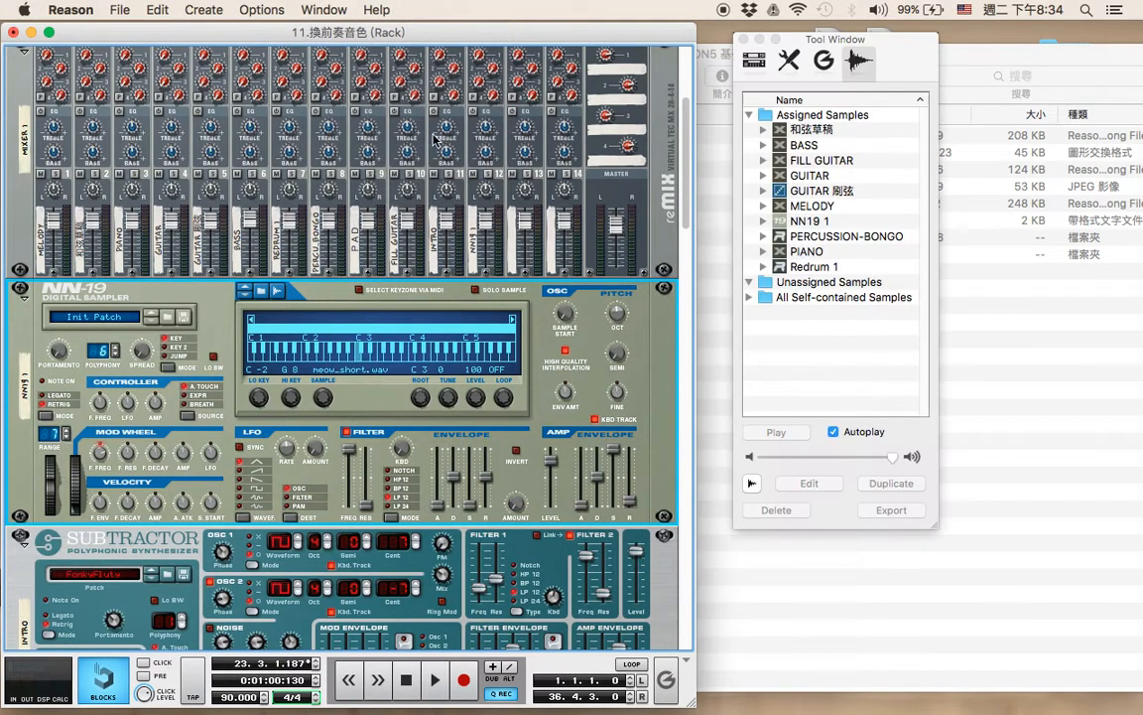
pyautogui.click(792, 62)
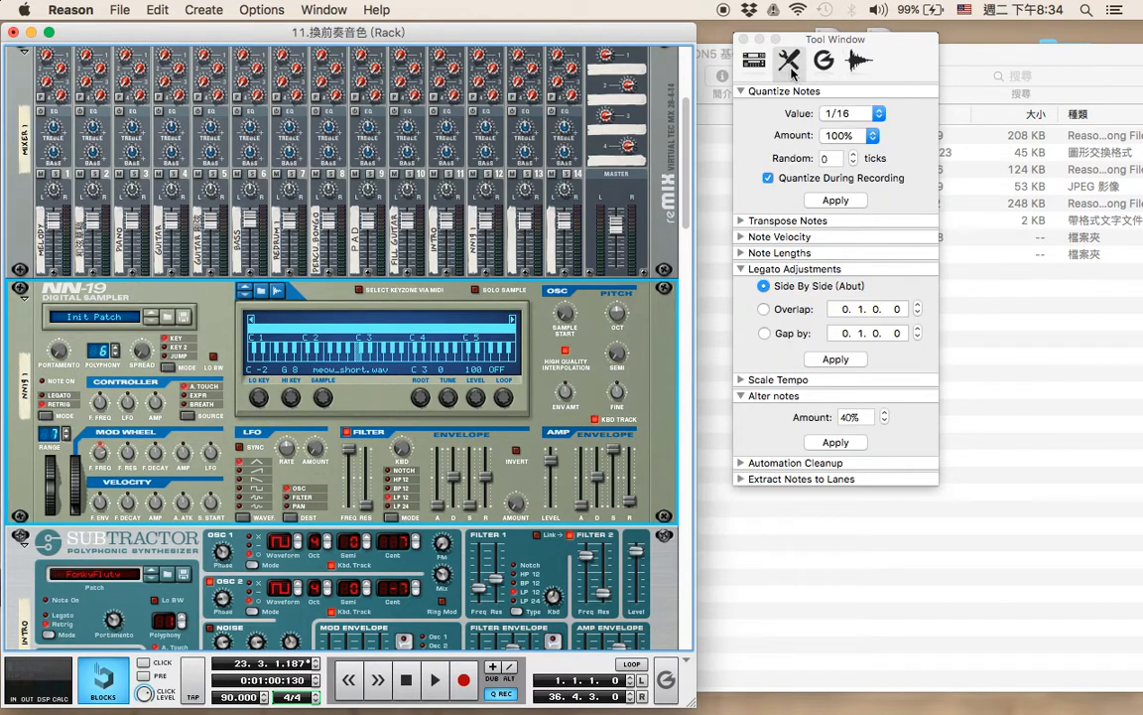
pyautogui.click(857, 62)
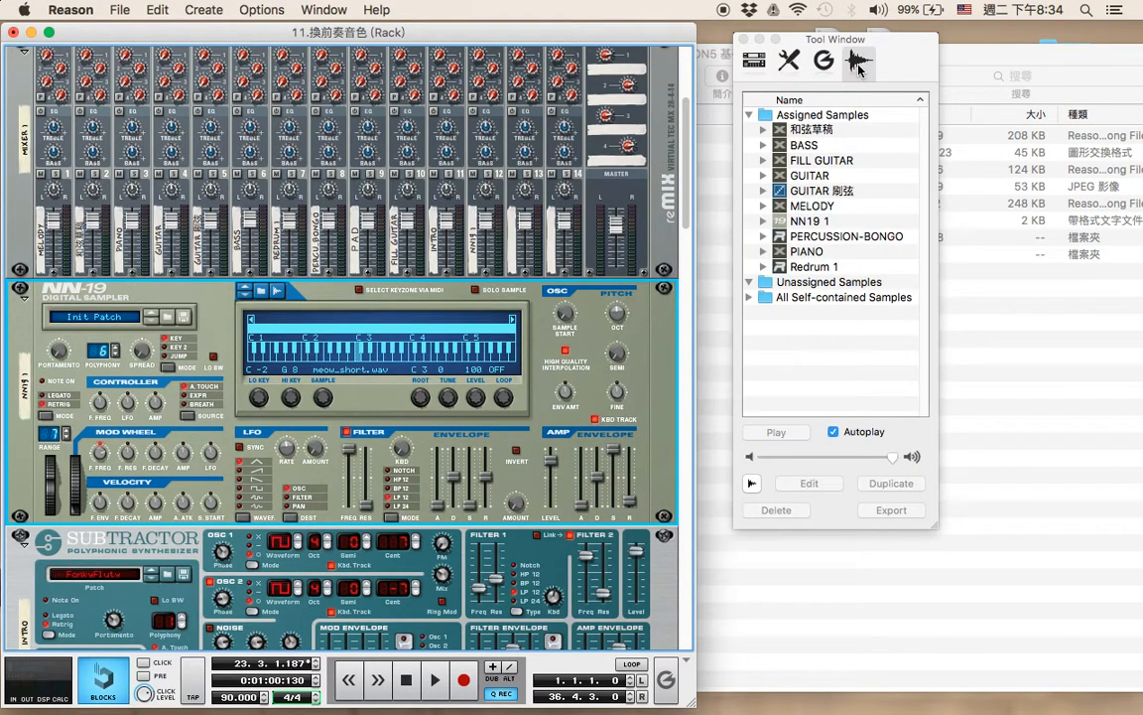
pyautogui.click(758, 64)
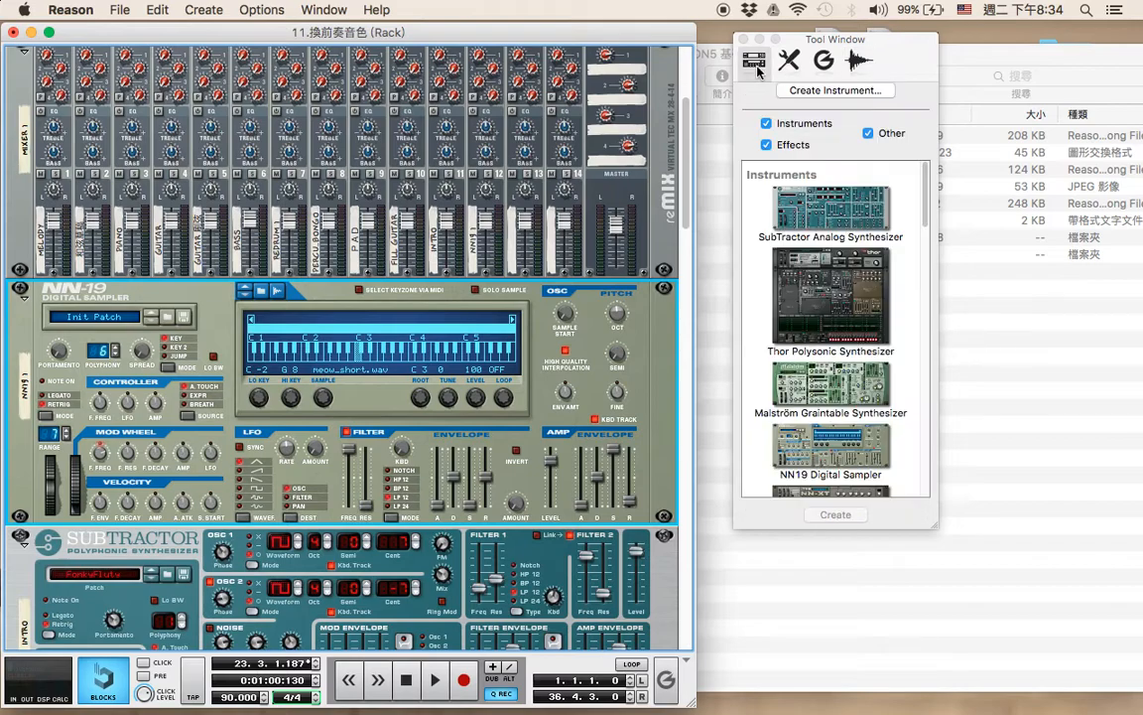
# - Browse the instruments in the device palette, select the Thor Polysonic Synthesizer, and compare with the device creation commands
pyautogui.scroll(-2, 776, 372)
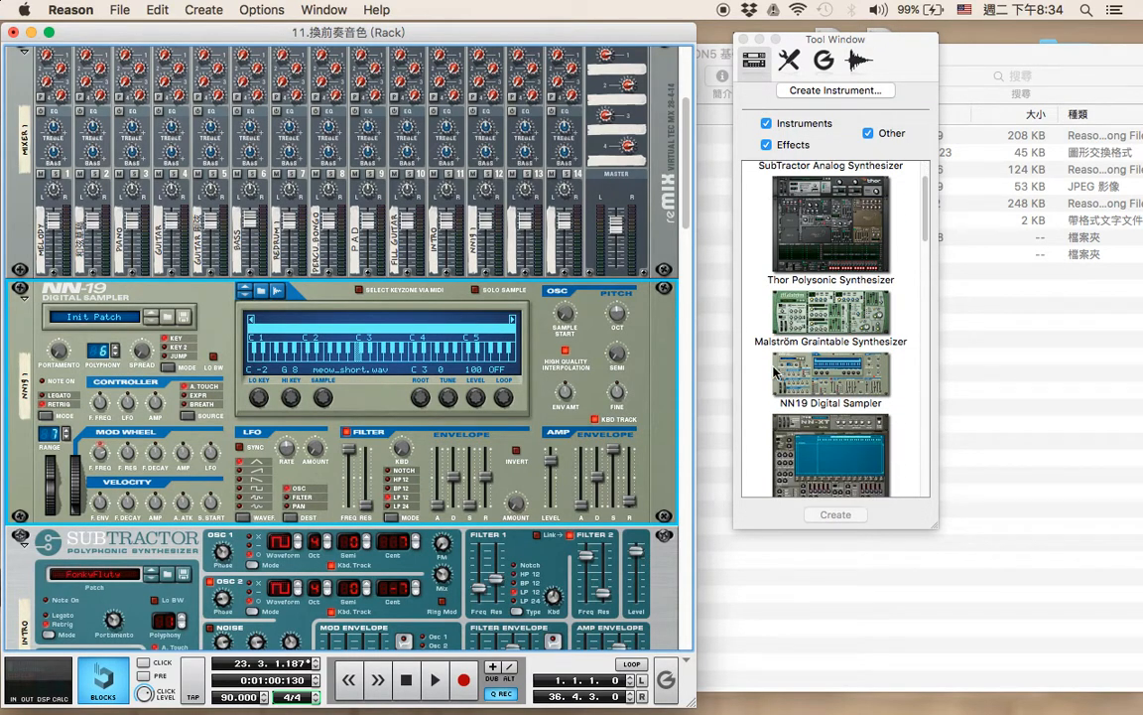
pyautogui.scroll(2, 776, 372)
pyautogui.scroll(-4, 804, 328)
pyautogui.scroll(2, 810, 304)
pyautogui.click(824, 283)
pyautogui.moveTo(824, 283)
pyautogui.mouseDown()
pyautogui.moveTo(253, 248)
pyautogui.moveTo(74, 253)
pyautogui.moveTo(802, 289)
pyautogui.mouseUp()
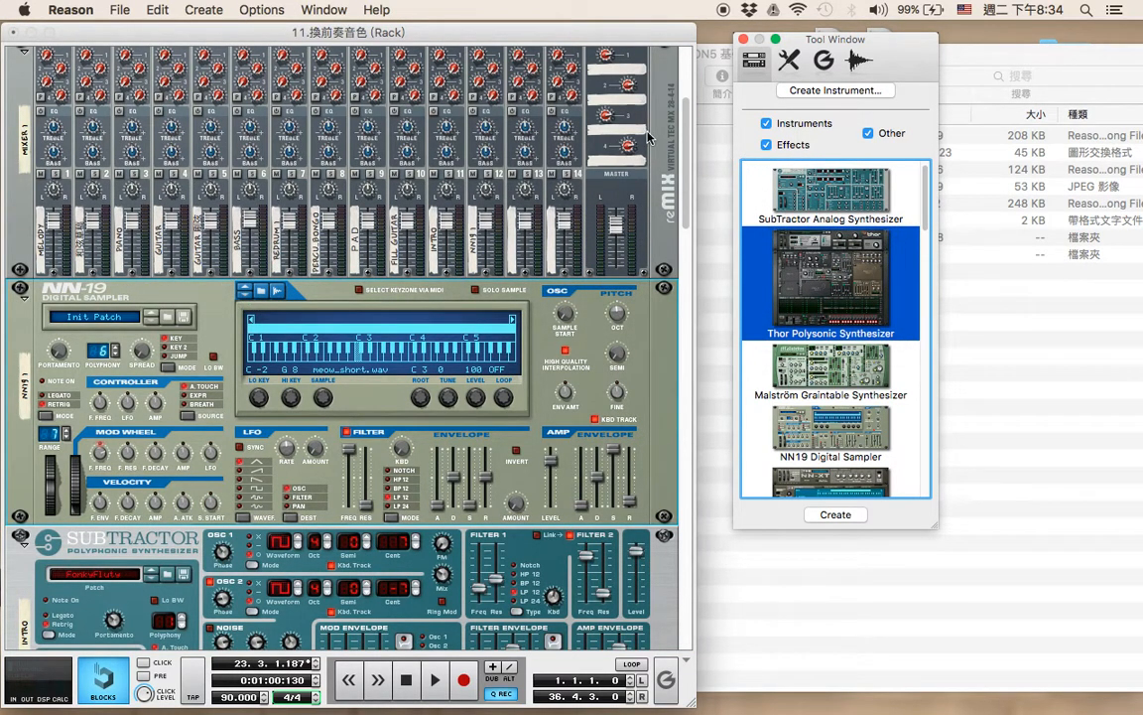
pyautogui.click(195, 14)
pyautogui.moveTo(324, 9)
pyautogui.click(517, 9)
# - Review the quantize and other note tools and the groove settings, ending on the song samples list
pyautogui.click(792, 66)
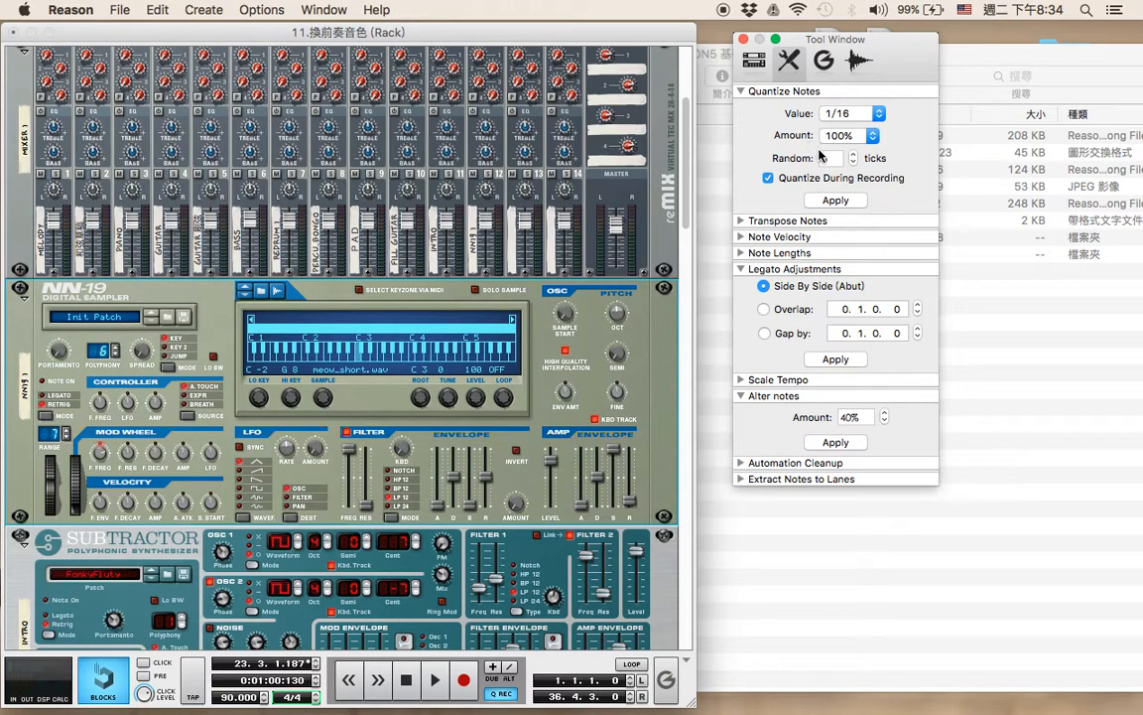
pyautogui.click(823, 62)
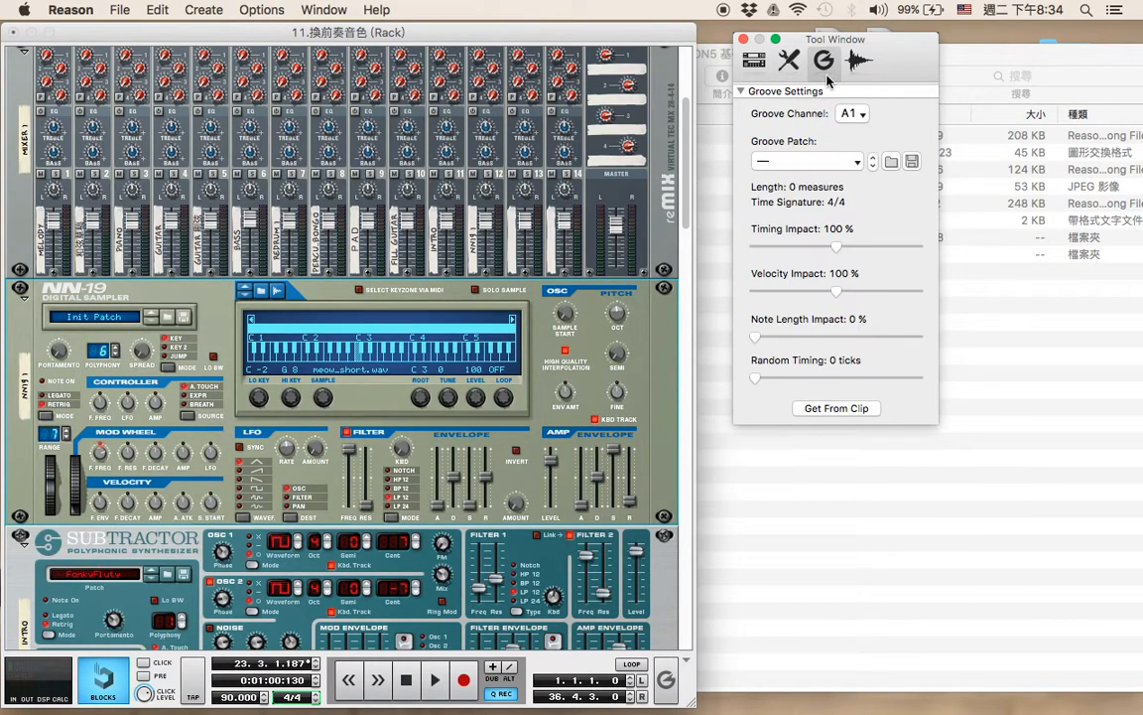
pyautogui.click(859, 61)
pyautogui.click(831, 71)
pyautogui.click(859, 64)
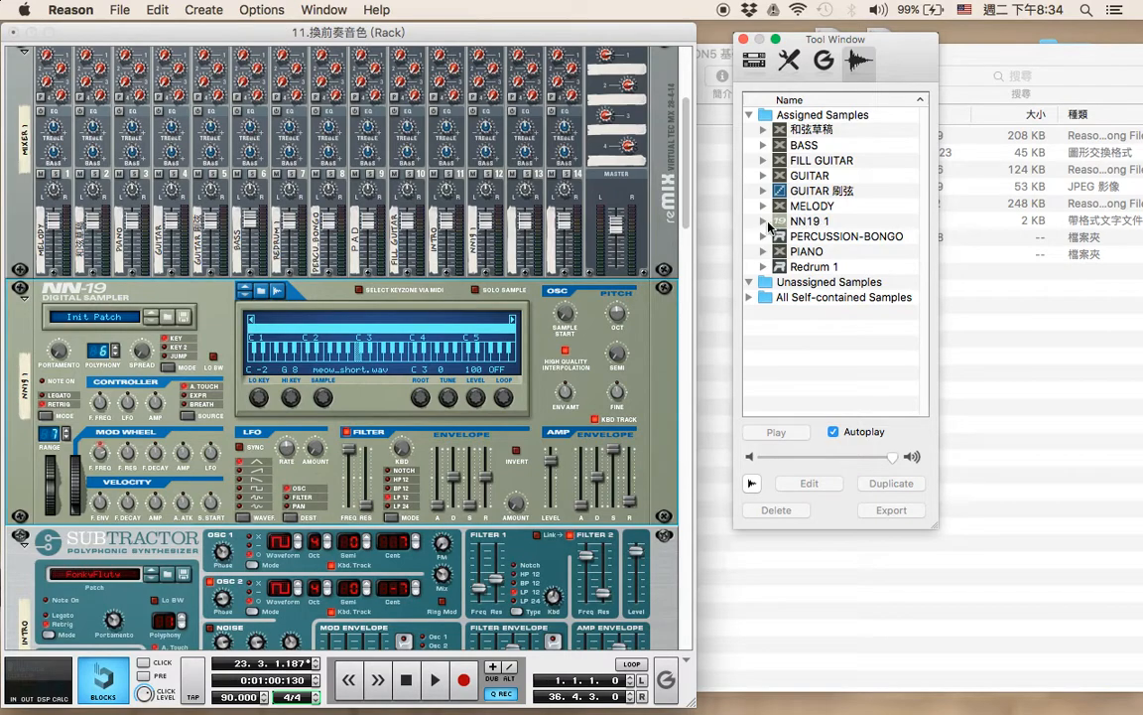
# - Examine the samples assigned to the NN19 1, MELODY, FILL GUITAR, PERCUSSION-BONGO and PIANO devices
pyautogui.click(764, 223)
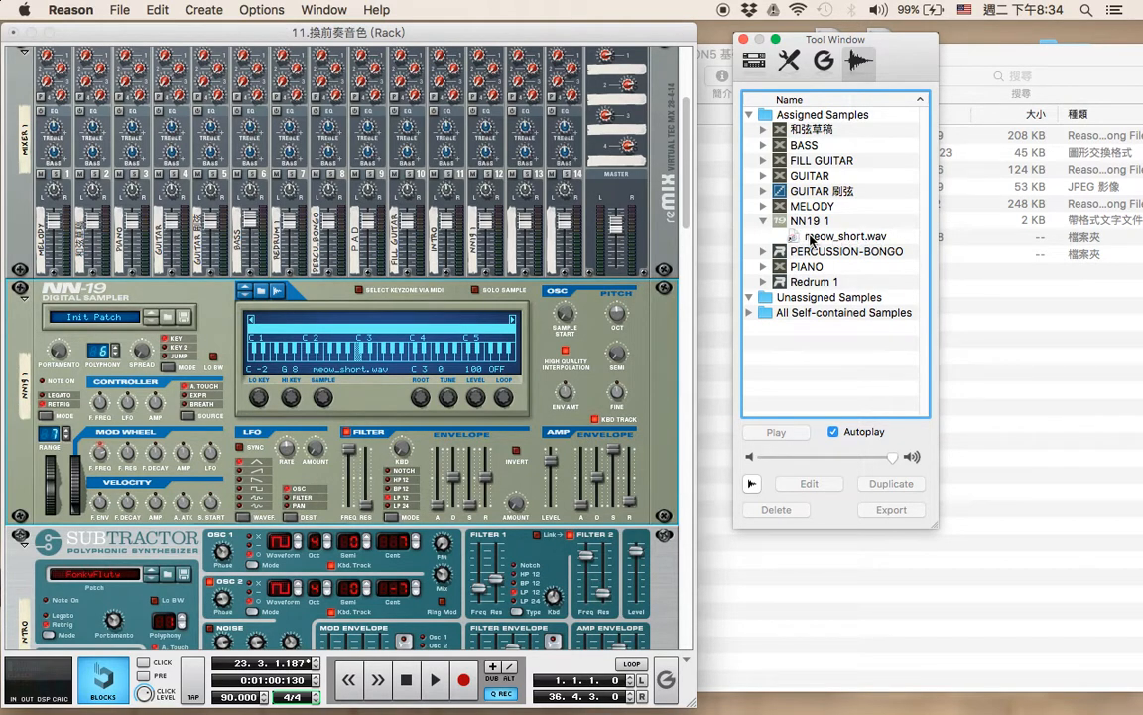
pyautogui.click(765, 222)
pyautogui.click(763, 205)
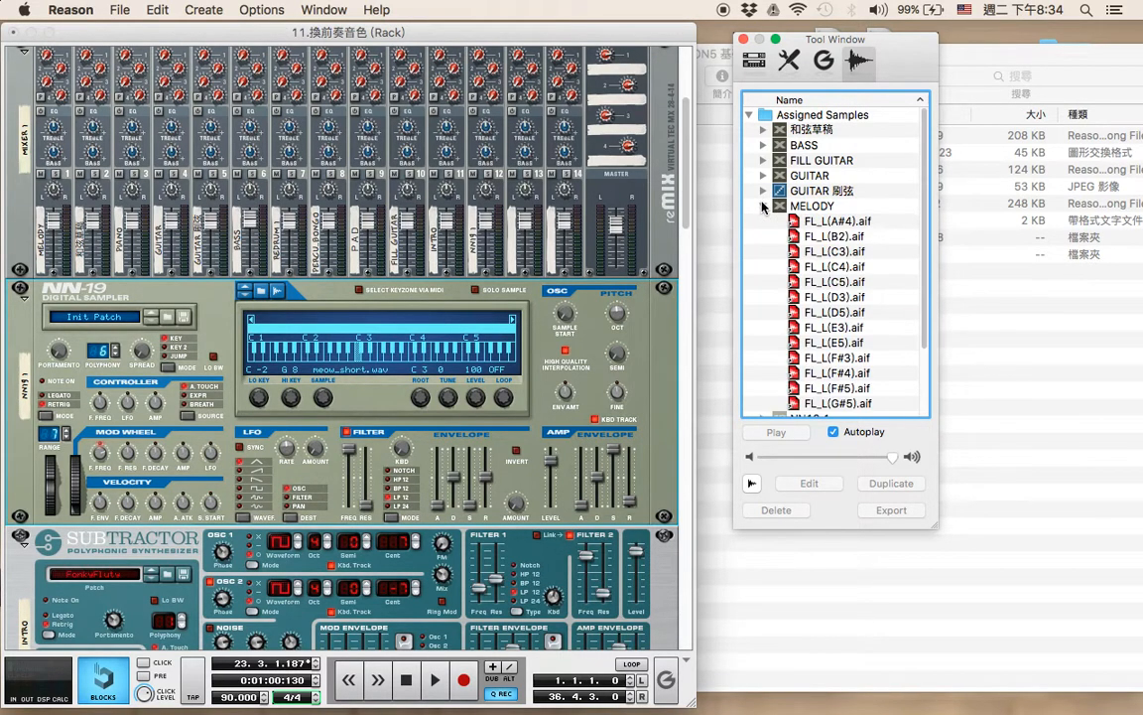
pyautogui.scroll(-1, 769, 266)
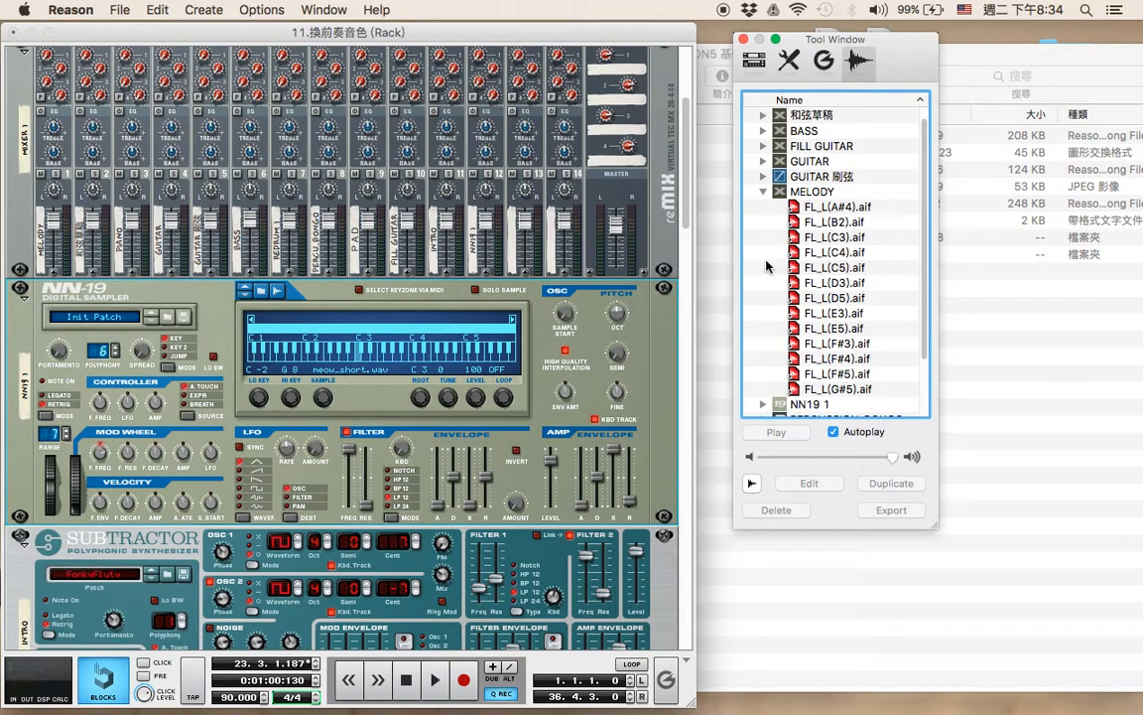
pyautogui.click(763, 191)
pyautogui.click(764, 167)
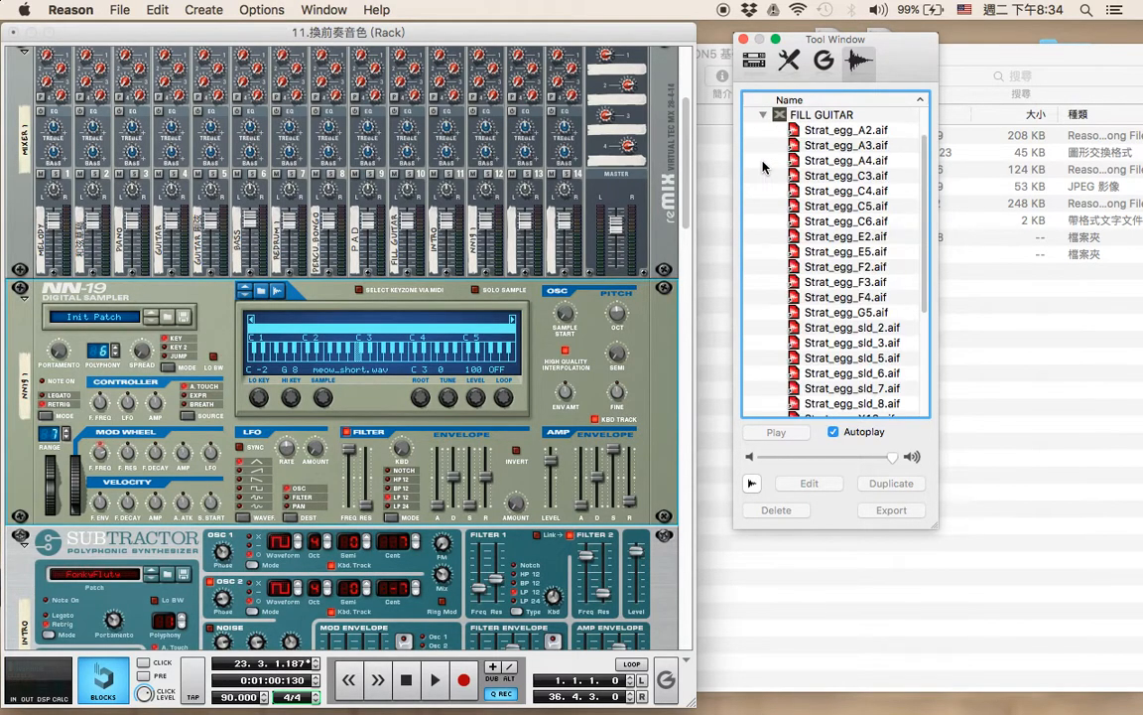
pyautogui.scroll(-1, 765, 167)
pyautogui.scroll(4, 764, 166)
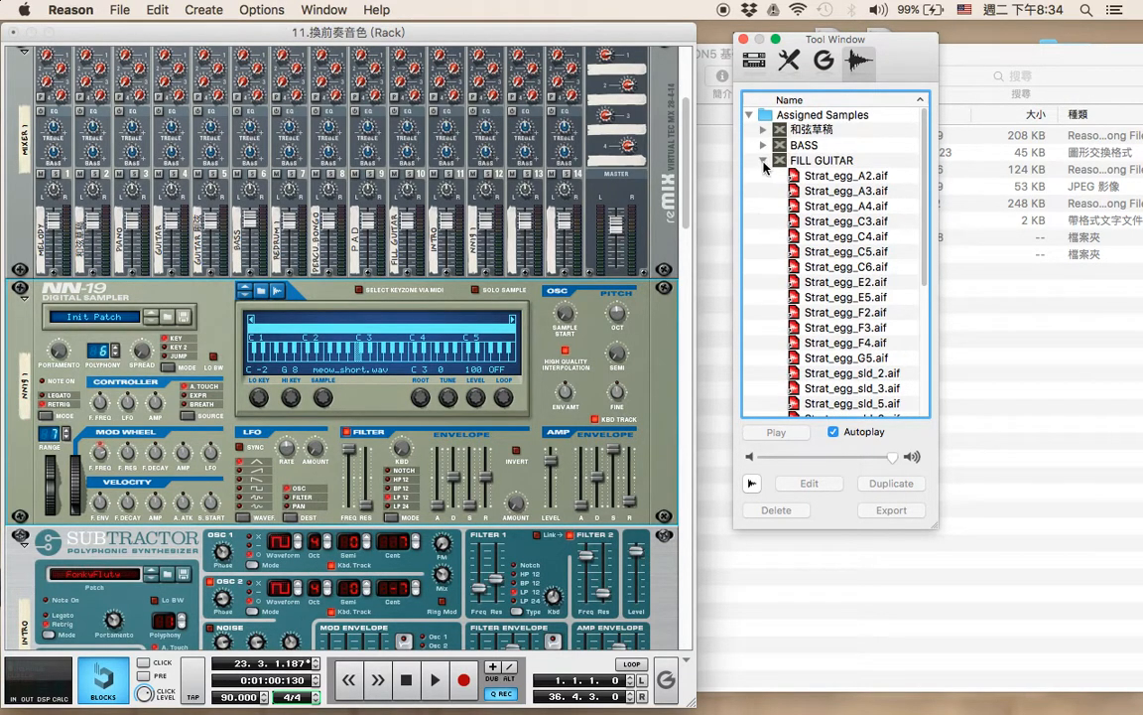
pyautogui.click(764, 161)
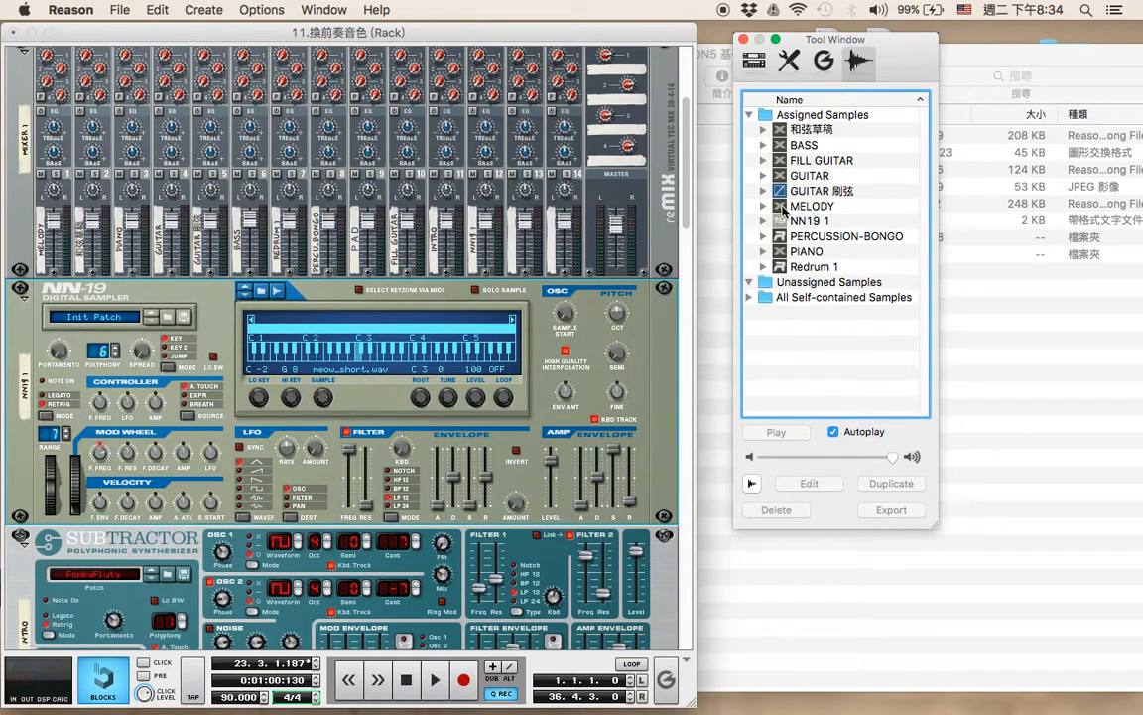
pyautogui.click(765, 237)
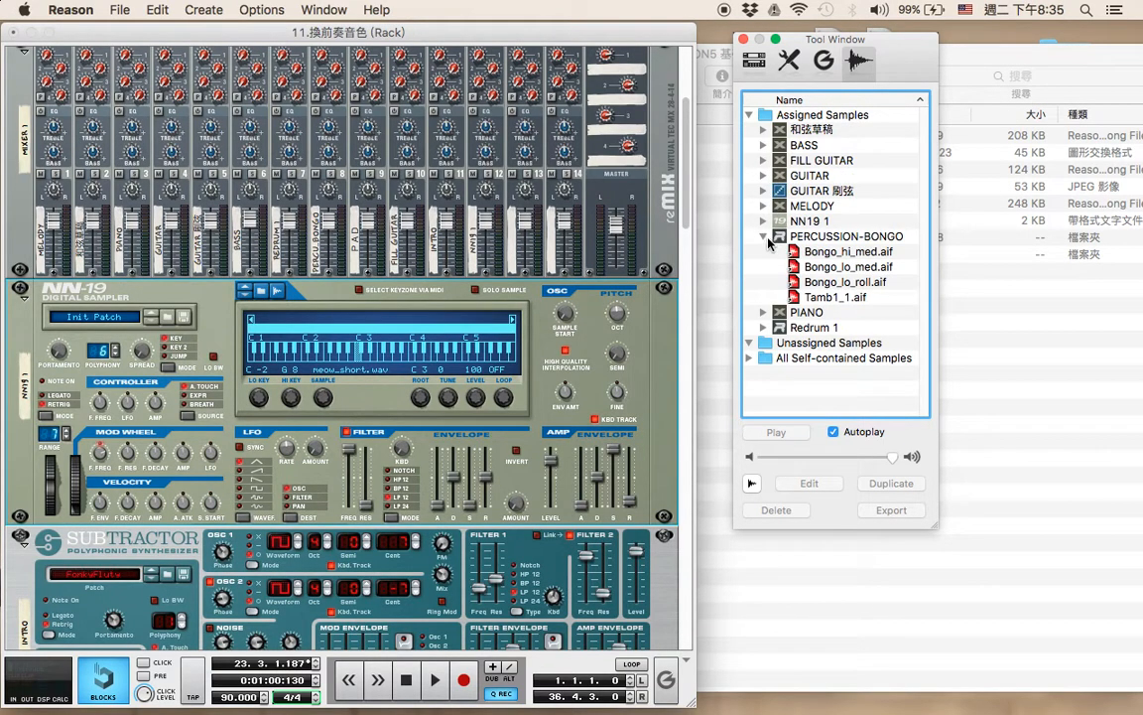
pyautogui.click(764, 237)
pyautogui.click(763, 252)
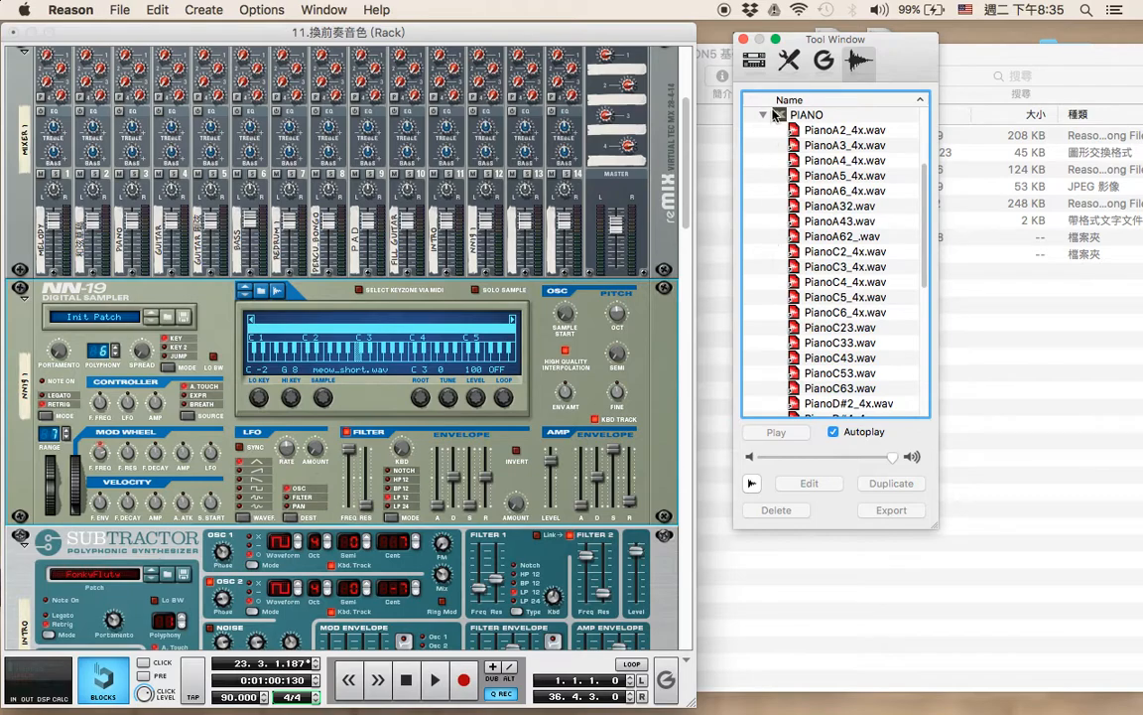
pyautogui.click(764, 116)
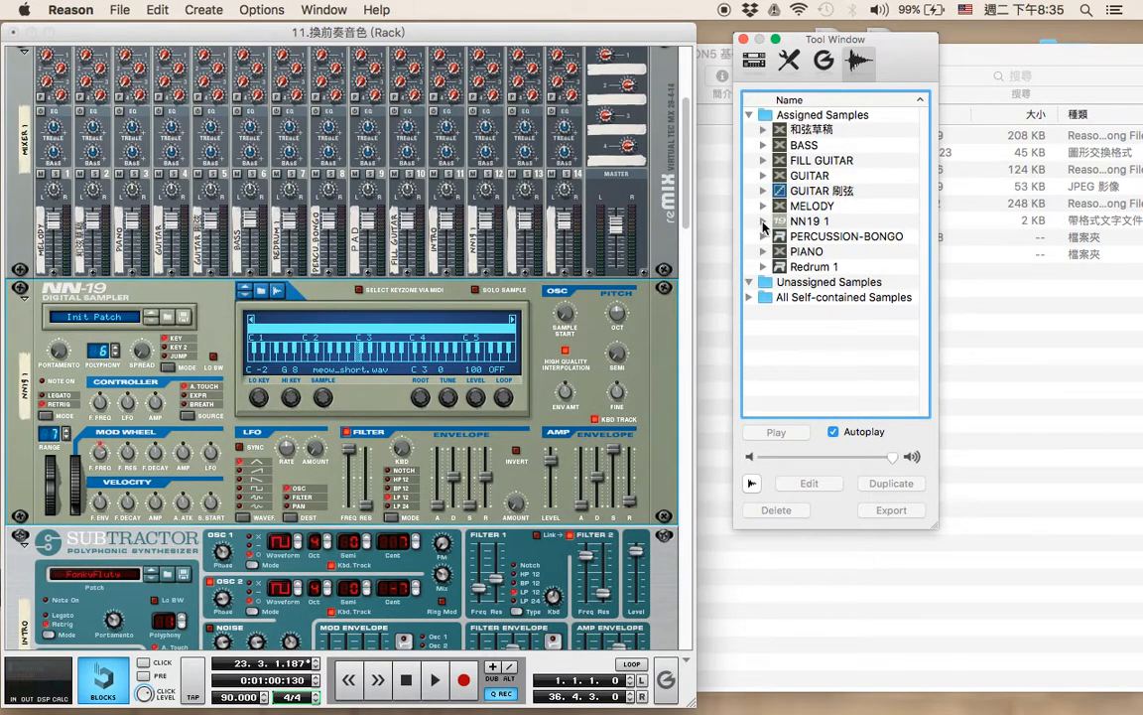
# - Audition meow_short.wav assigned to NN19 1 and view its waveform in the sample editor without saving
pyautogui.click(764, 223)
pyautogui.click(833, 237)
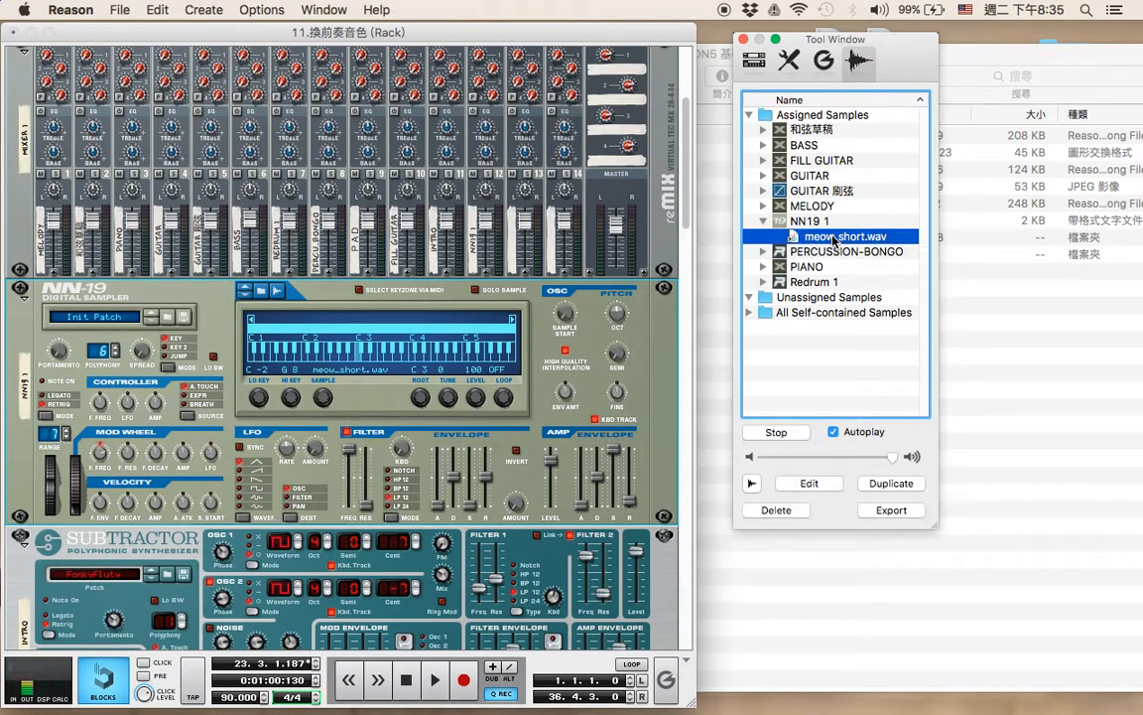
pyautogui.click(818, 485)
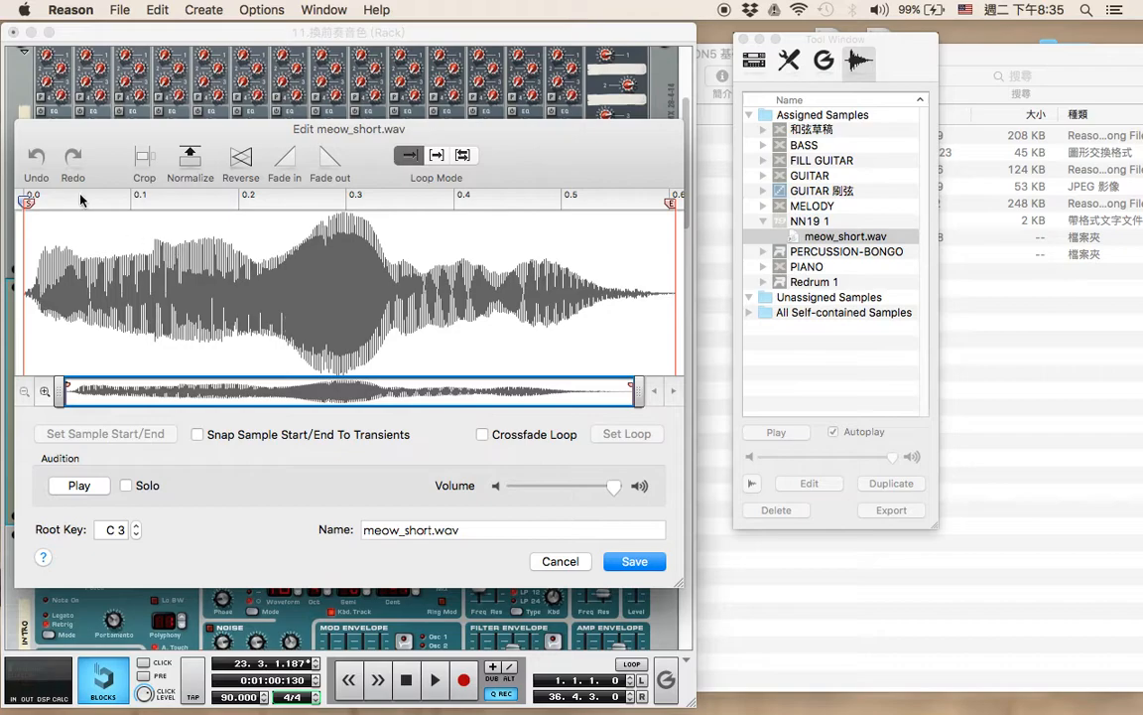
pyautogui.click(558, 561)
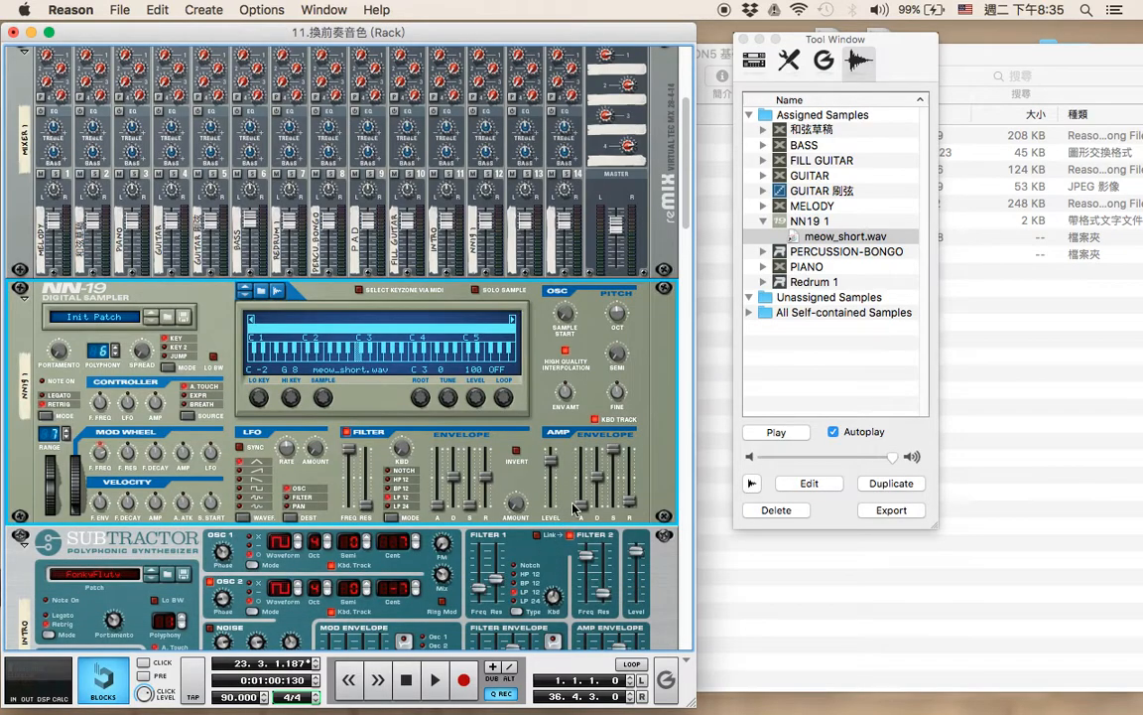
# - Load the sample frisky1.wav from the desktop folder into the NN-19 sampler
pyautogui.click(262, 290)
pyautogui.click(240, 179)
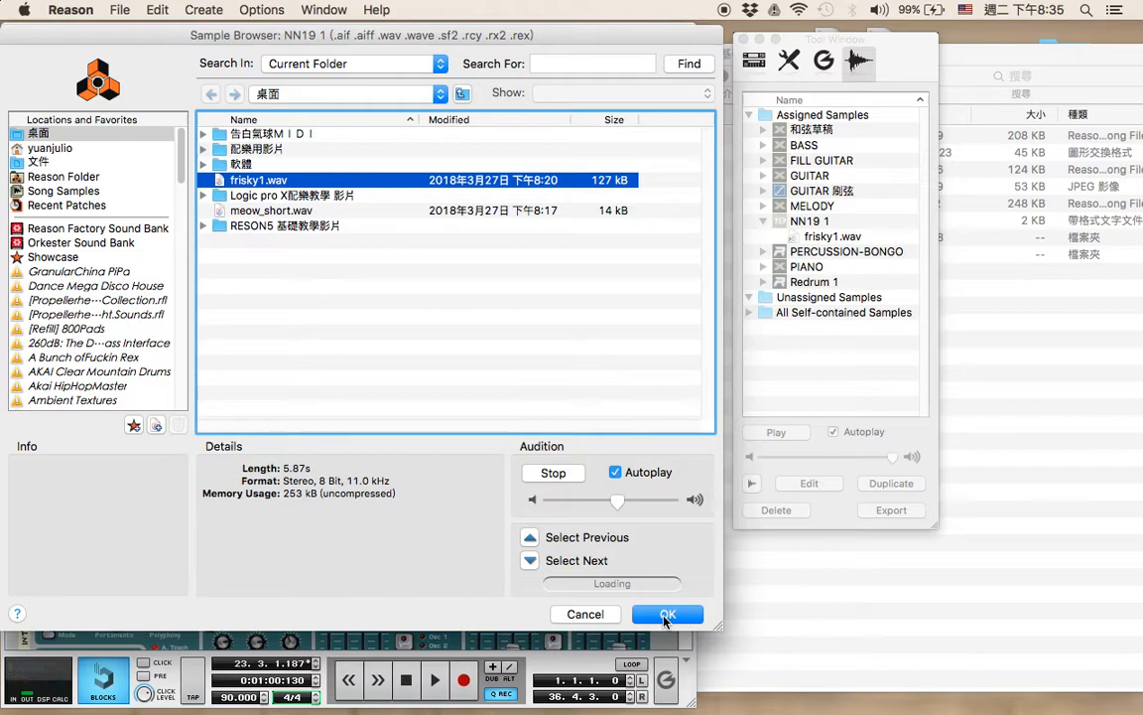
pyautogui.click(667, 614)
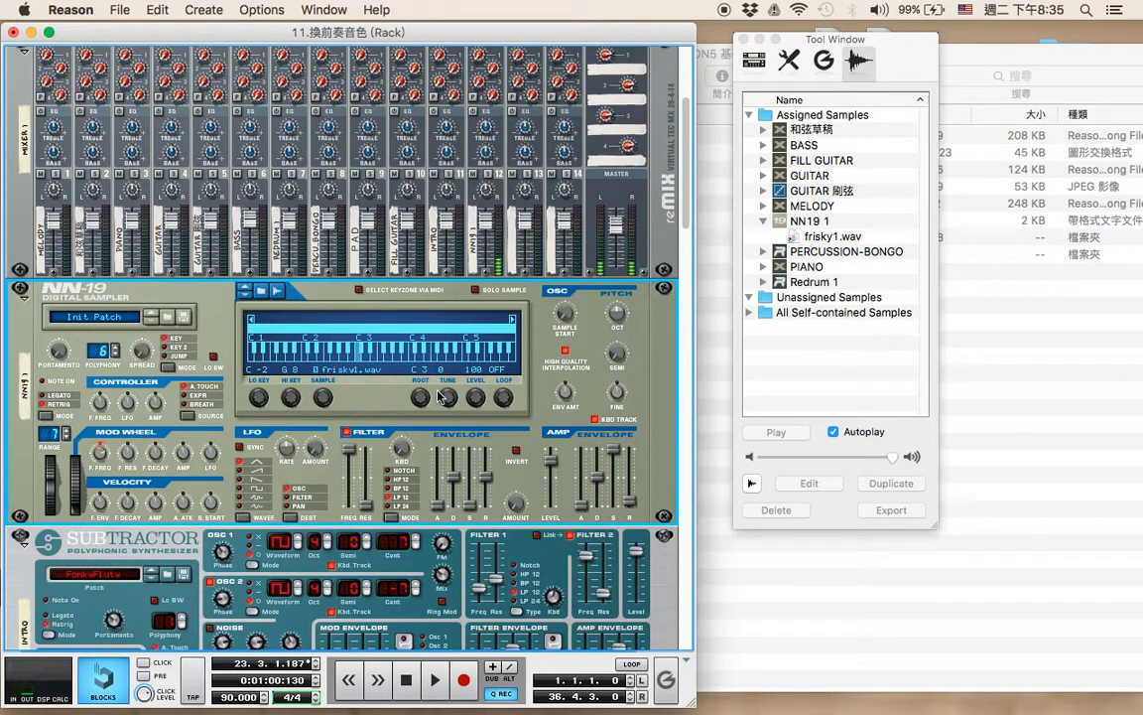
# - Attach the sequencer to the rack window and detach it again into its own window
pyautogui.click(299, 12)
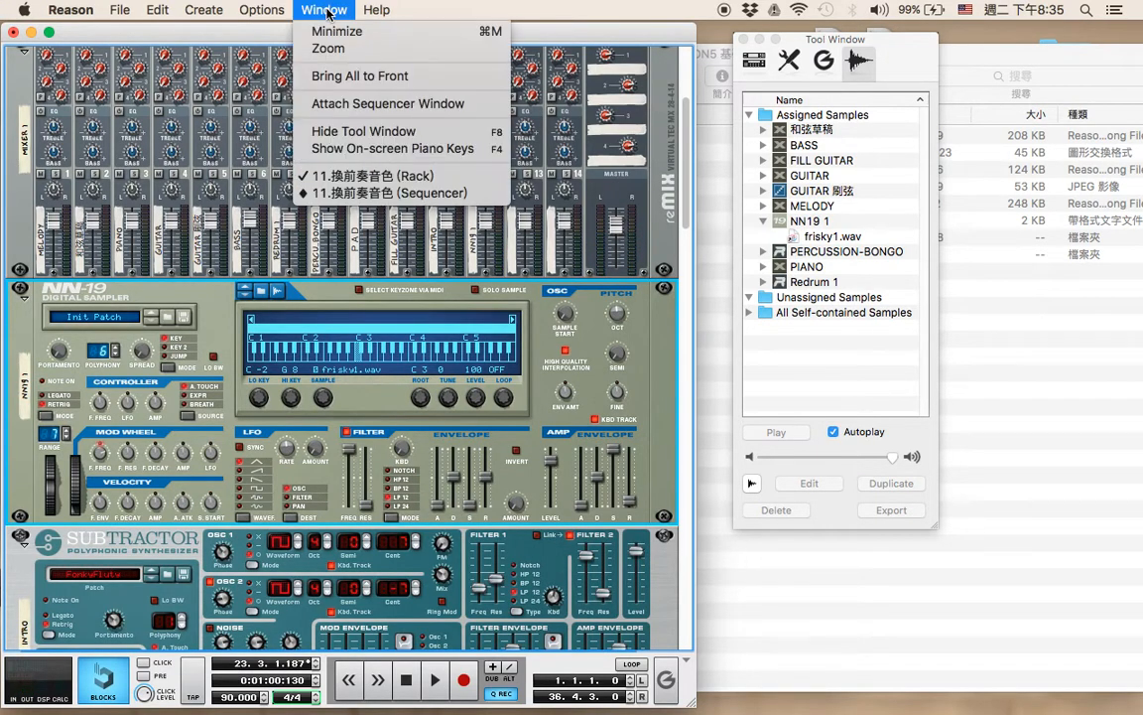
pyautogui.click(344, 105)
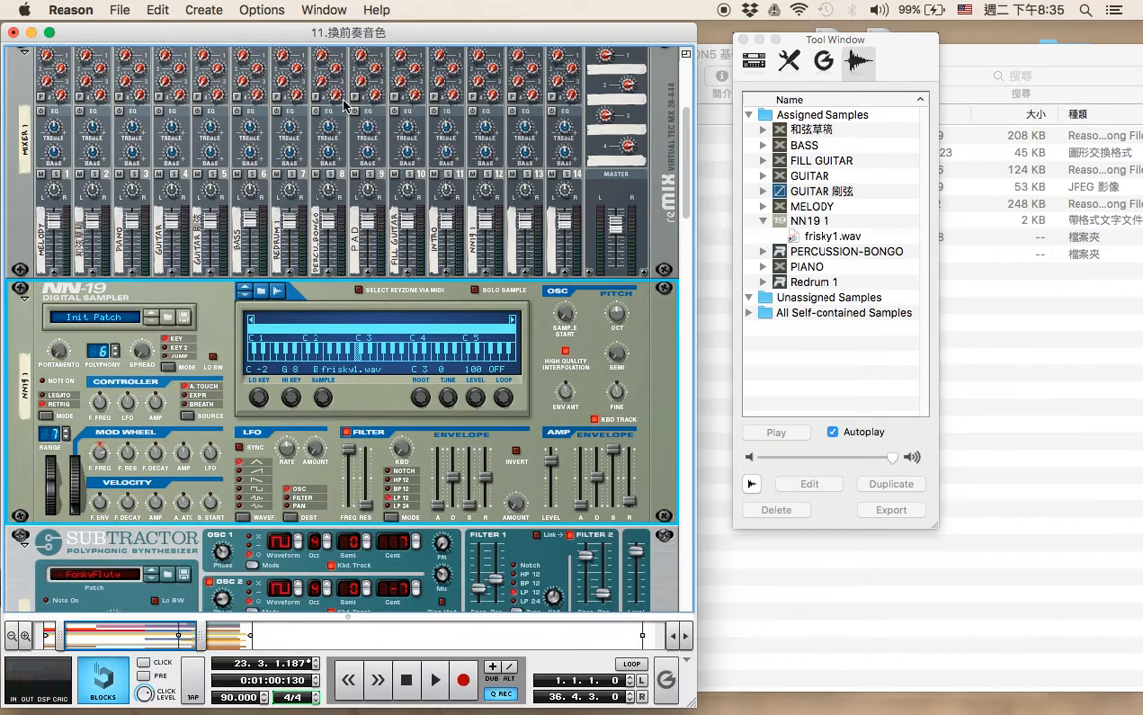
pyautogui.click(301, 10)
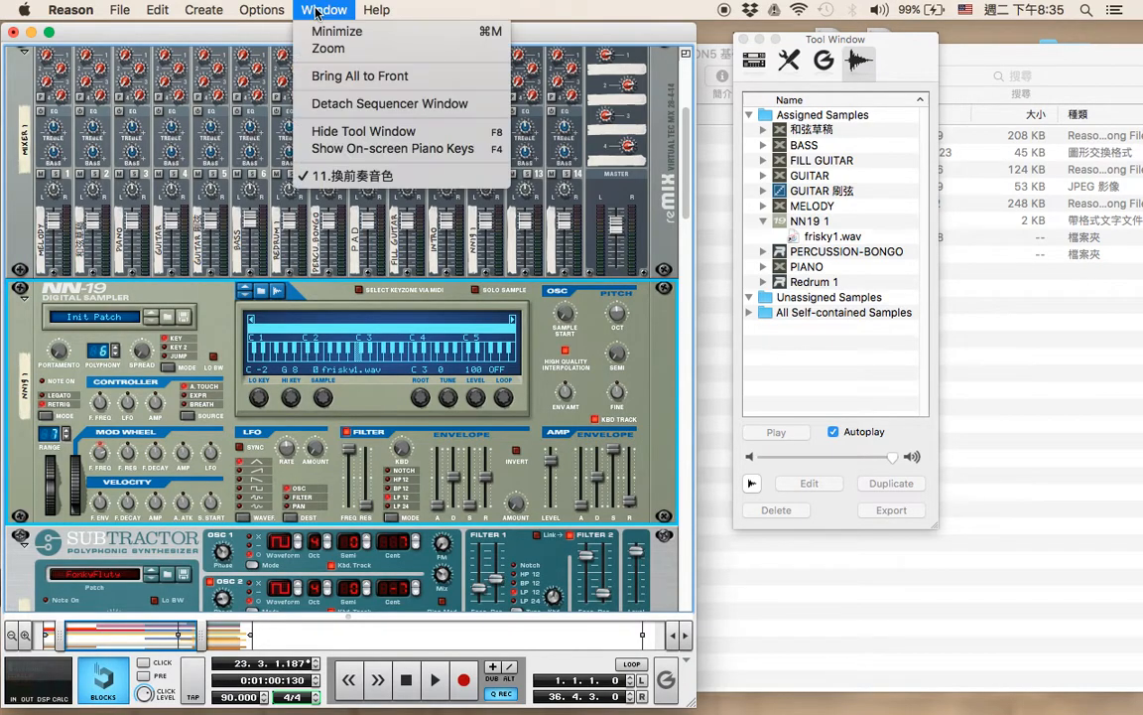
pyautogui.click(337, 104)
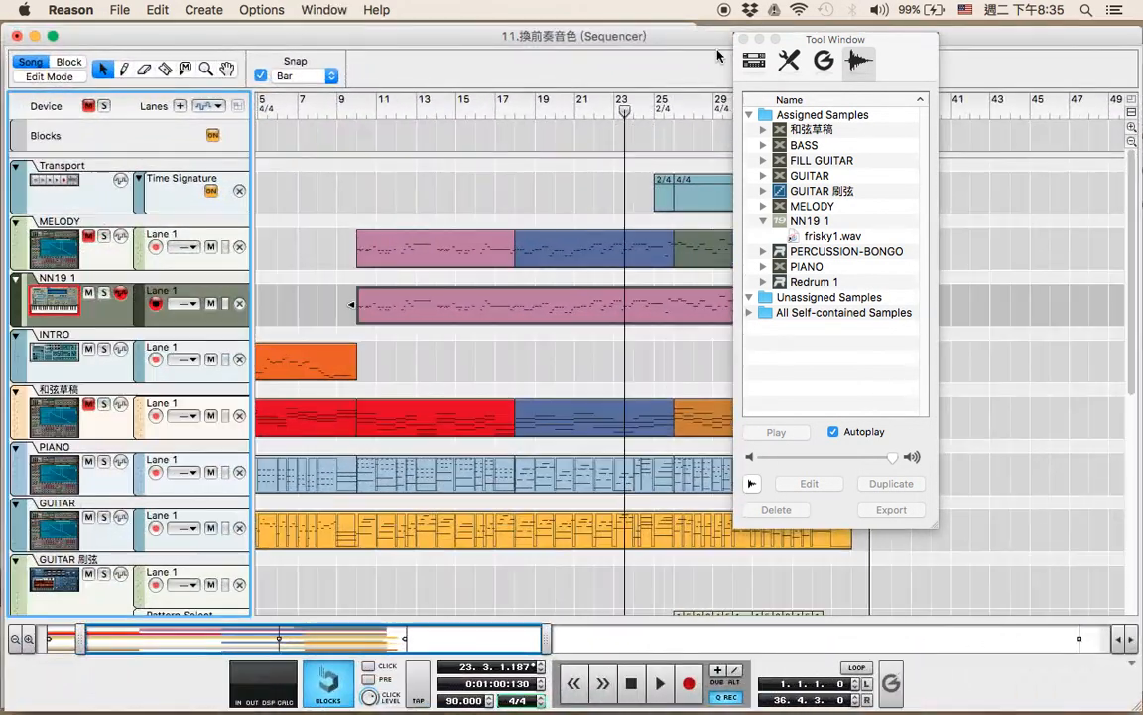
# - Close the Tool Window, play the song briefly from about bar 9, and close the separate sequencer window
pyautogui.click(744, 40)
pyautogui.click(348, 117)
pyautogui.press('space')
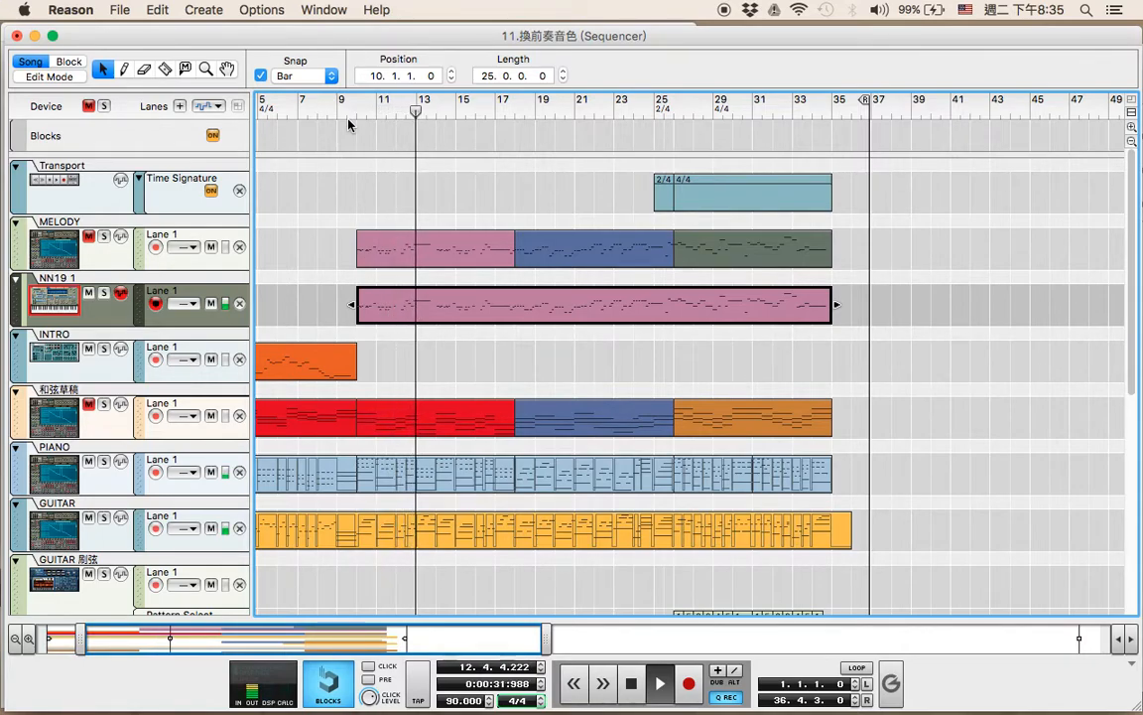
pyautogui.press('space')
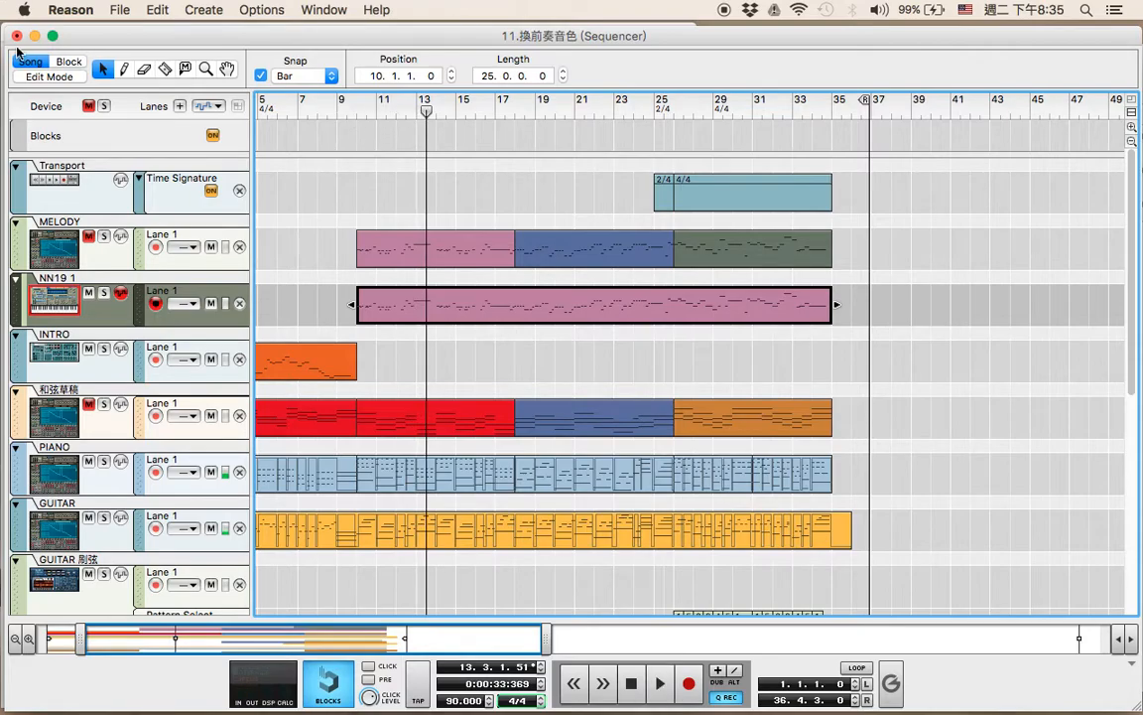
pyautogui.click(17, 37)
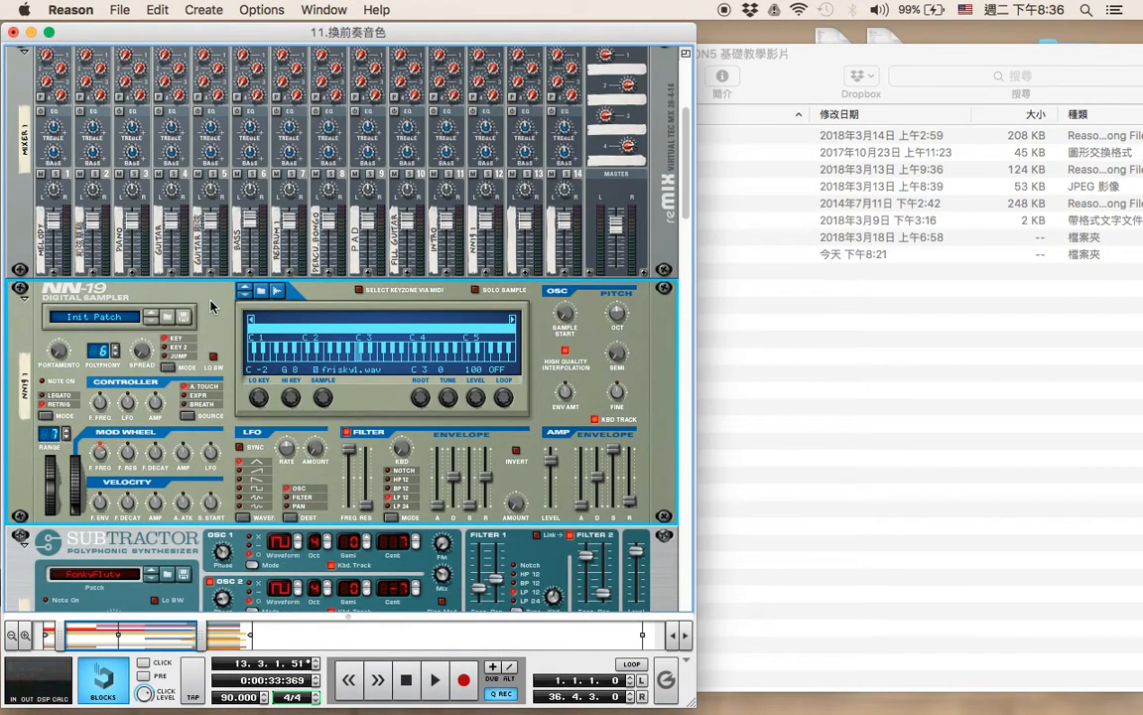
# - Show the Tool Window again and open frisky1.wav, assigned to NN19 1, in the sample editor
pyautogui.click(335, 13)
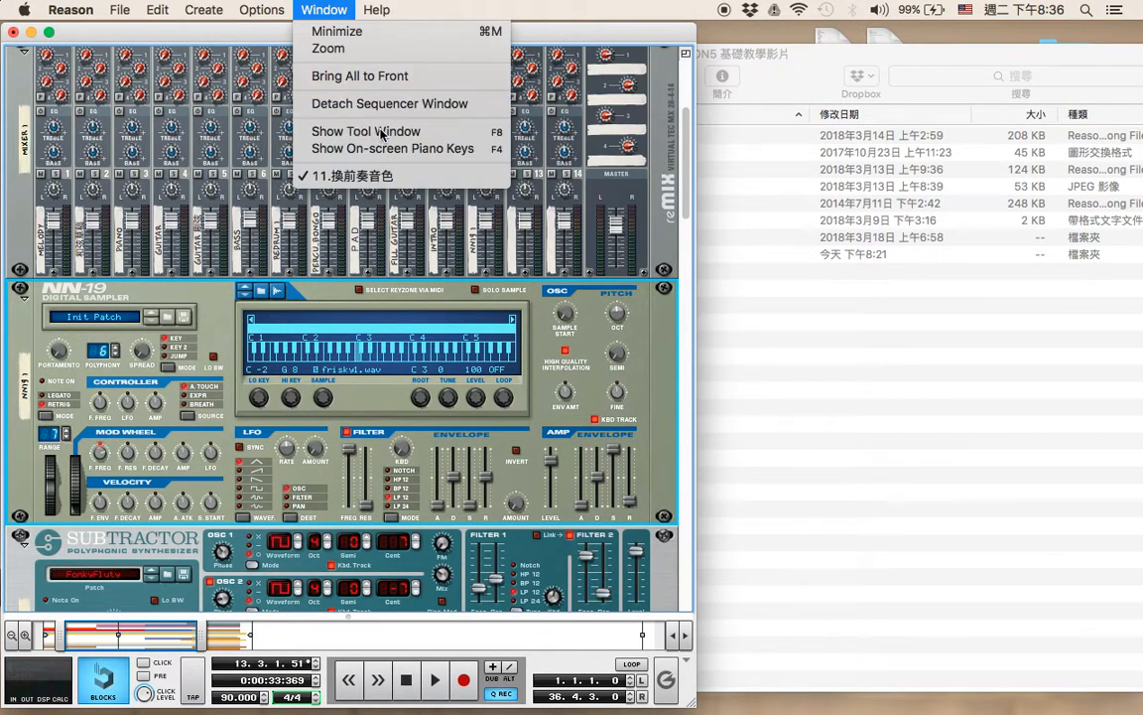
pyautogui.click(360, 130)
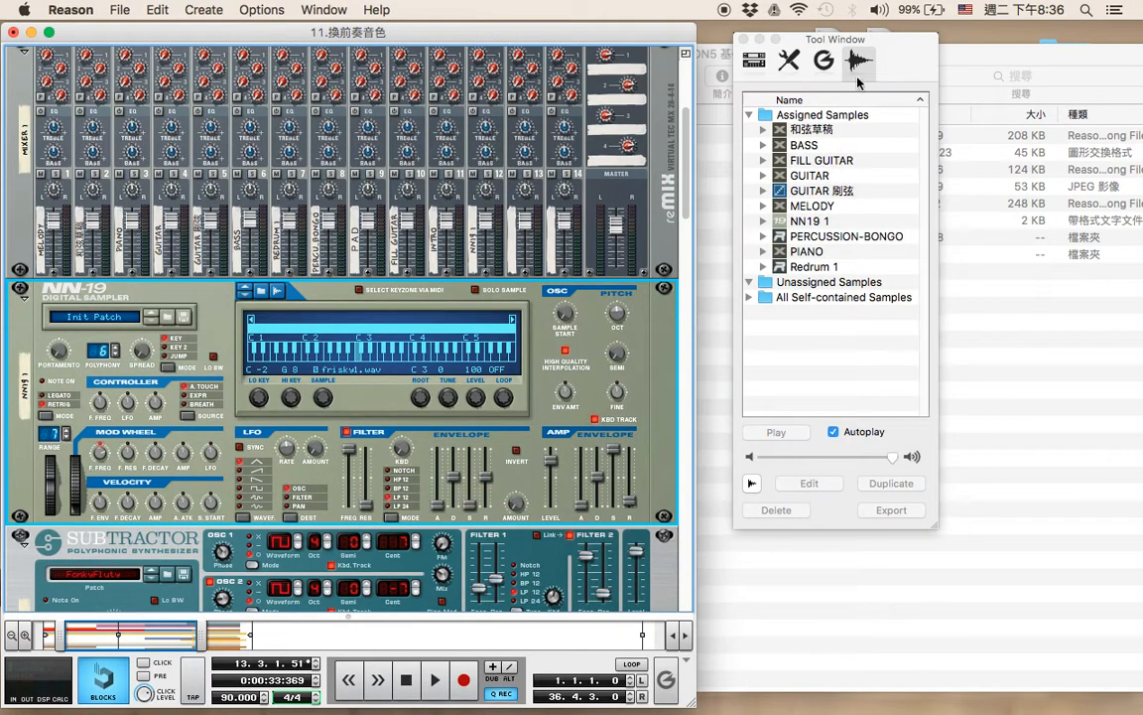
pyautogui.click(764, 221)
pyautogui.click(822, 238)
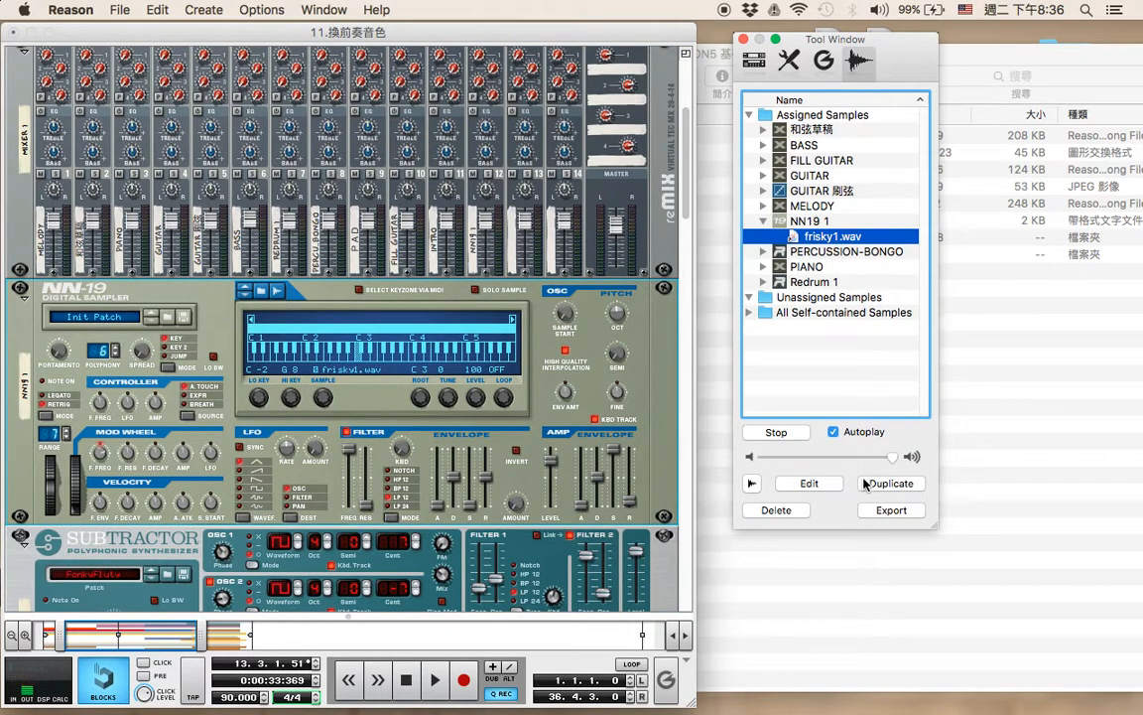
pyautogui.click(810, 484)
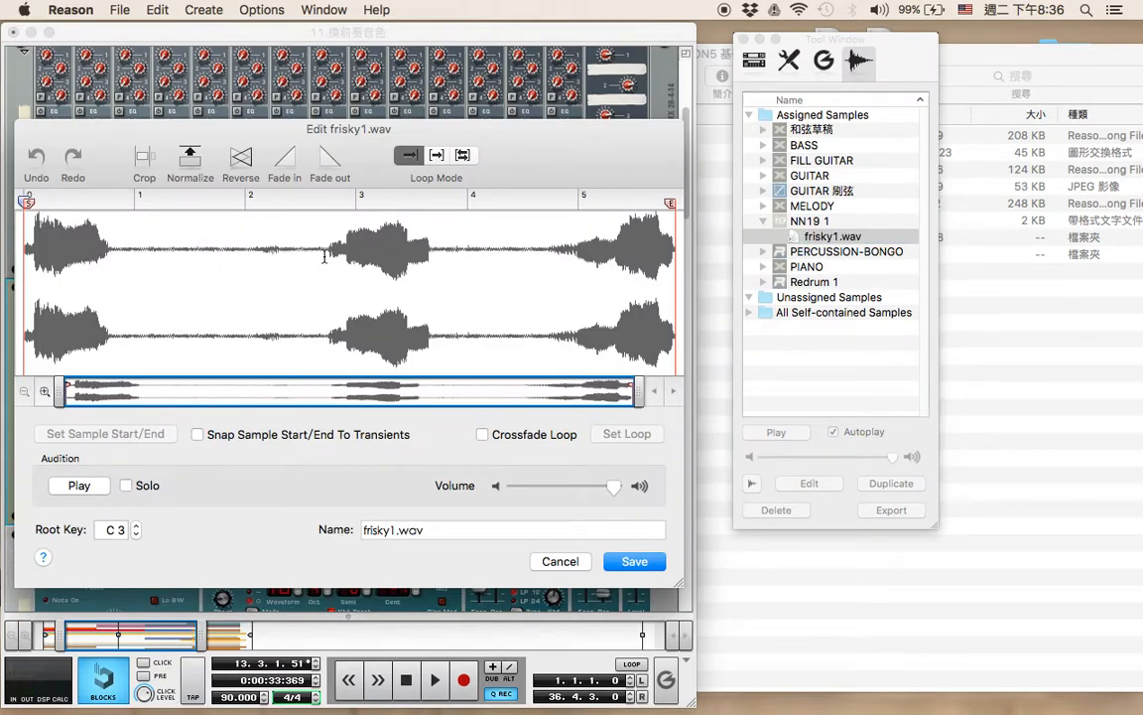
# - Audition the full sample and limit playback to its first sound, with the sample end at about 0.8 on the ruler
pyautogui.click(81, 486)
pyautogui.moveTo(667, 203); pyautogui.dragTo(108, 210)
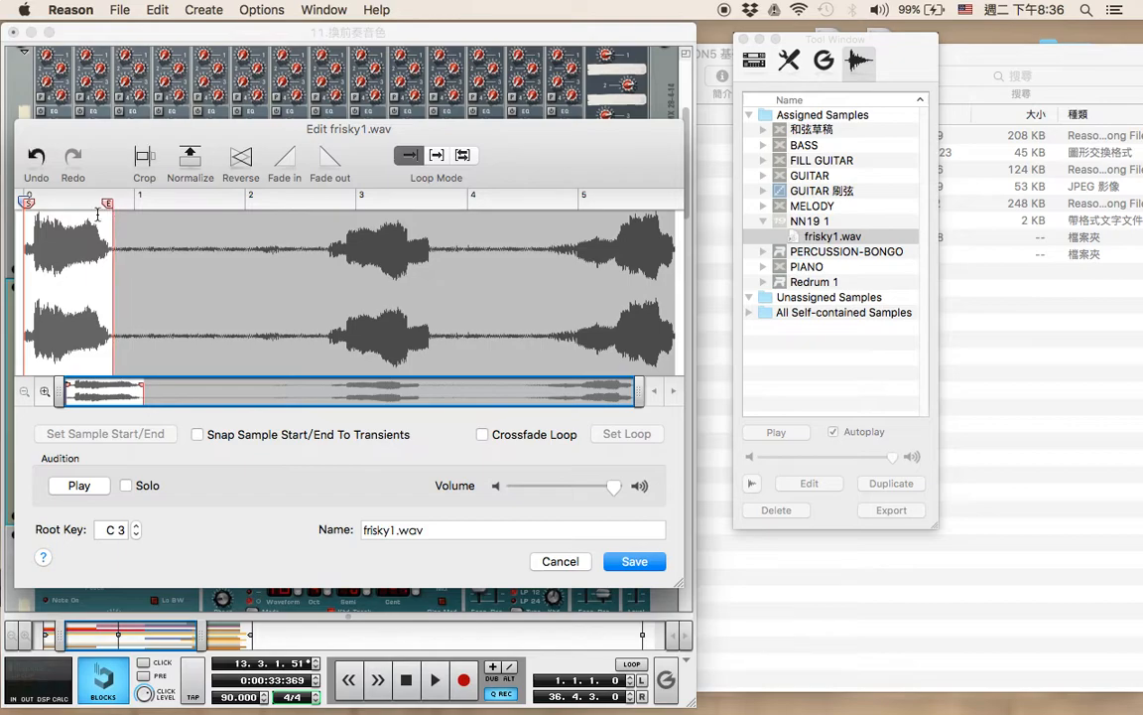
pyautogui.press('space')
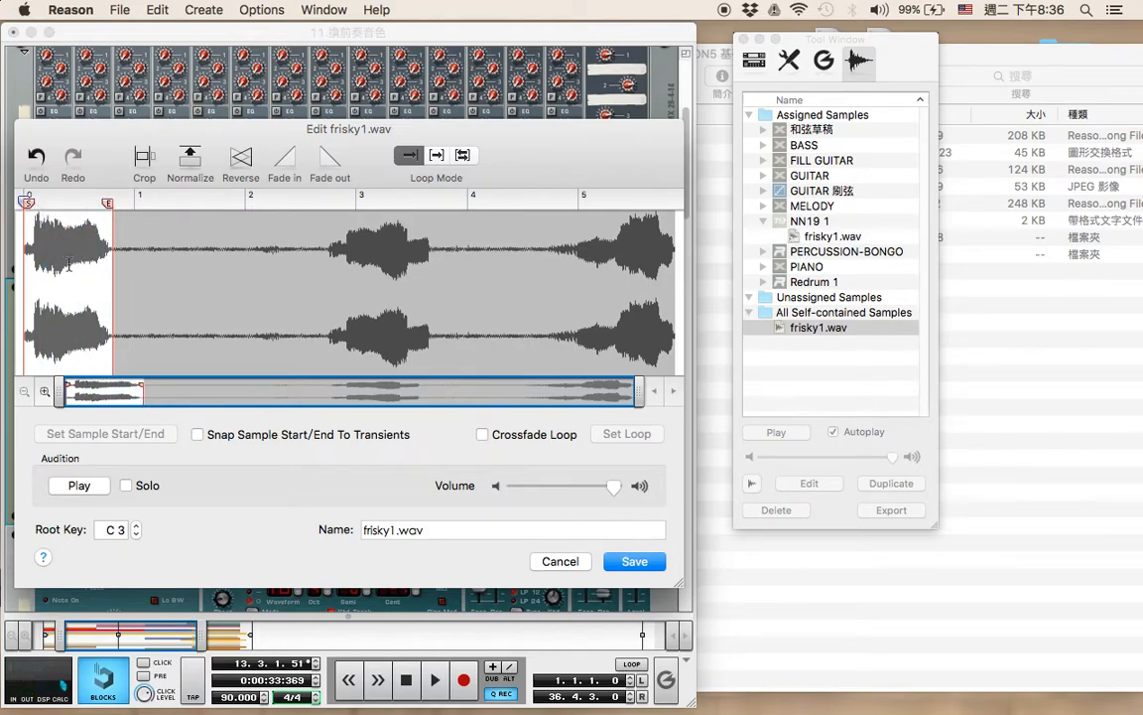
# - Isolate the middle sound with the sample end at about 3.6 and the start at about 2.7, and audition it
pyautogui.moveTo(107, 204); pyautogui.dragTo(428, 203)
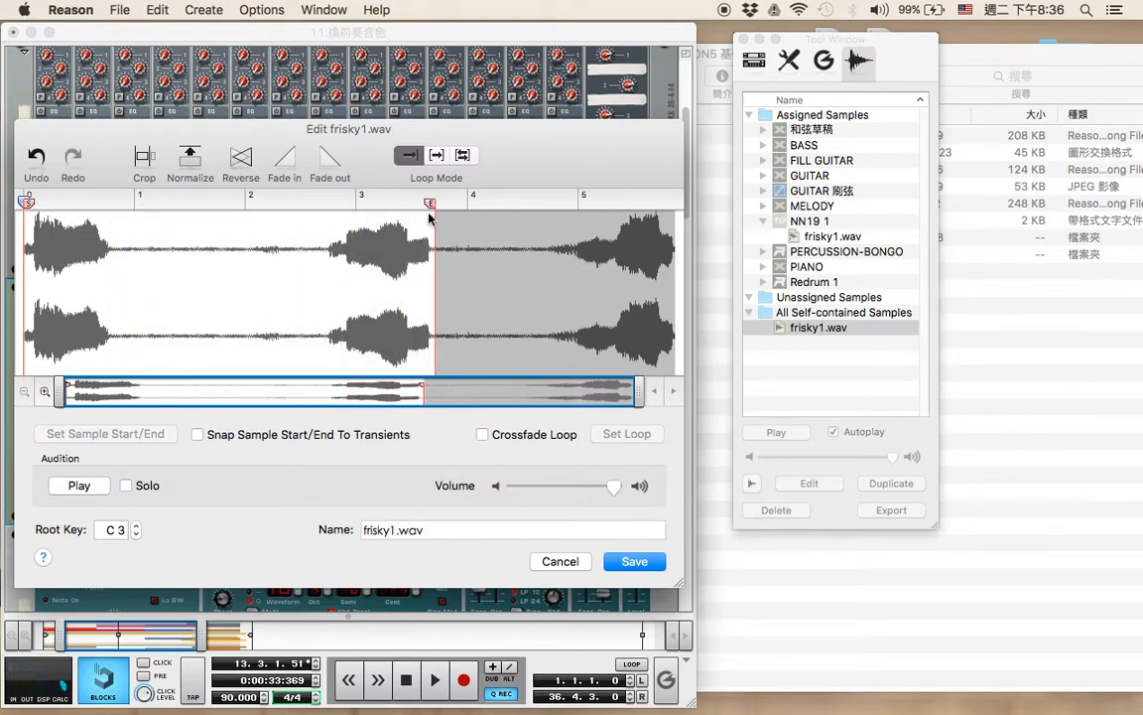
pyautogui.moveTo(30, 206); pyautogui.dragTo(335, 227)
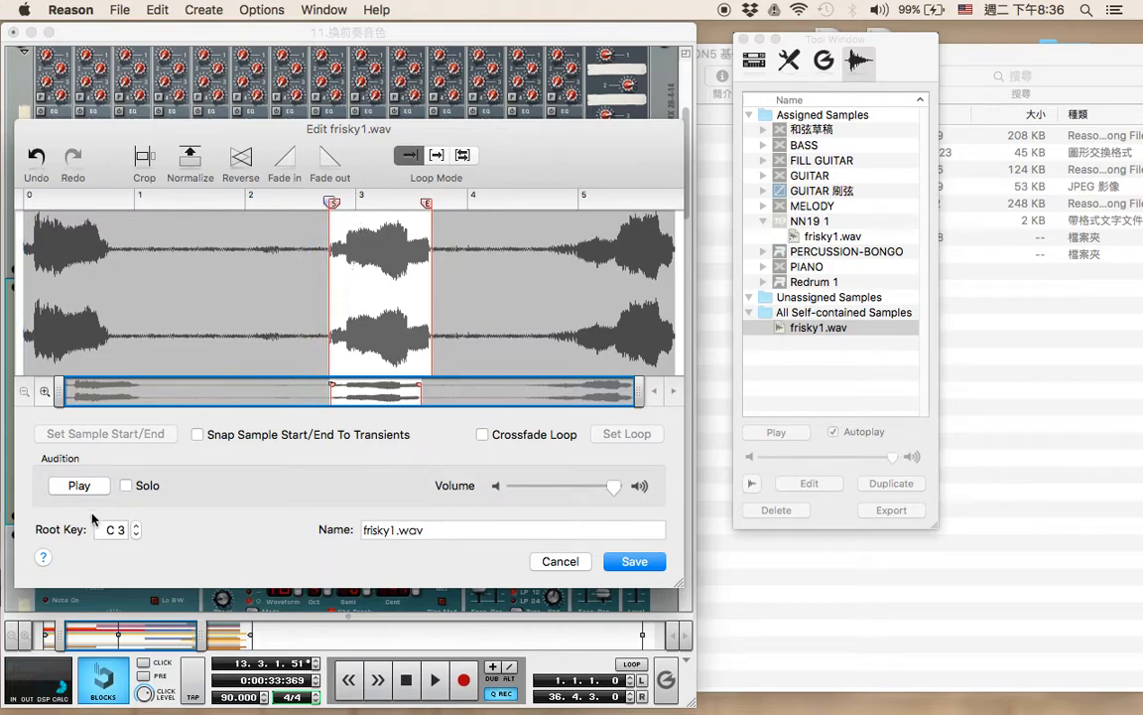
pyautogui.click(79, 486)
pyautogui.click(84, 491)
# - Try cropping the sample to the marked range and normalizing it, undoing each edit
pyautogui.click(38, 154)
pyautogui.click(72, 157)
pyautogui.click(147, 163)
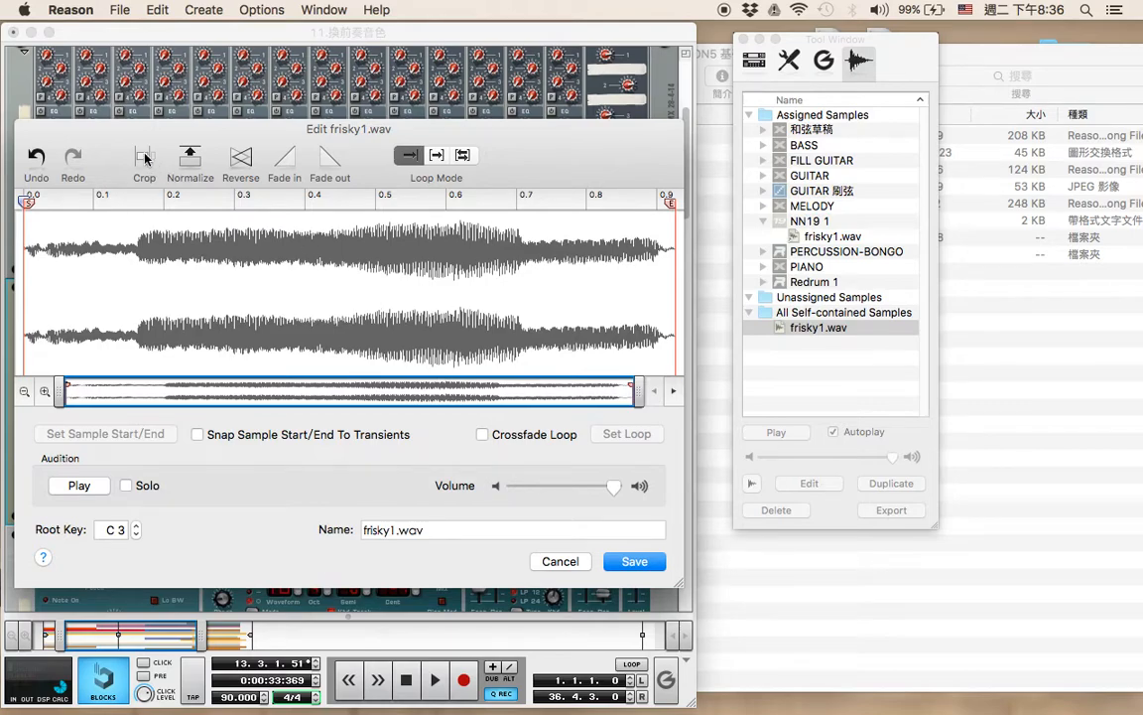
pyautogui.click(37, 157)
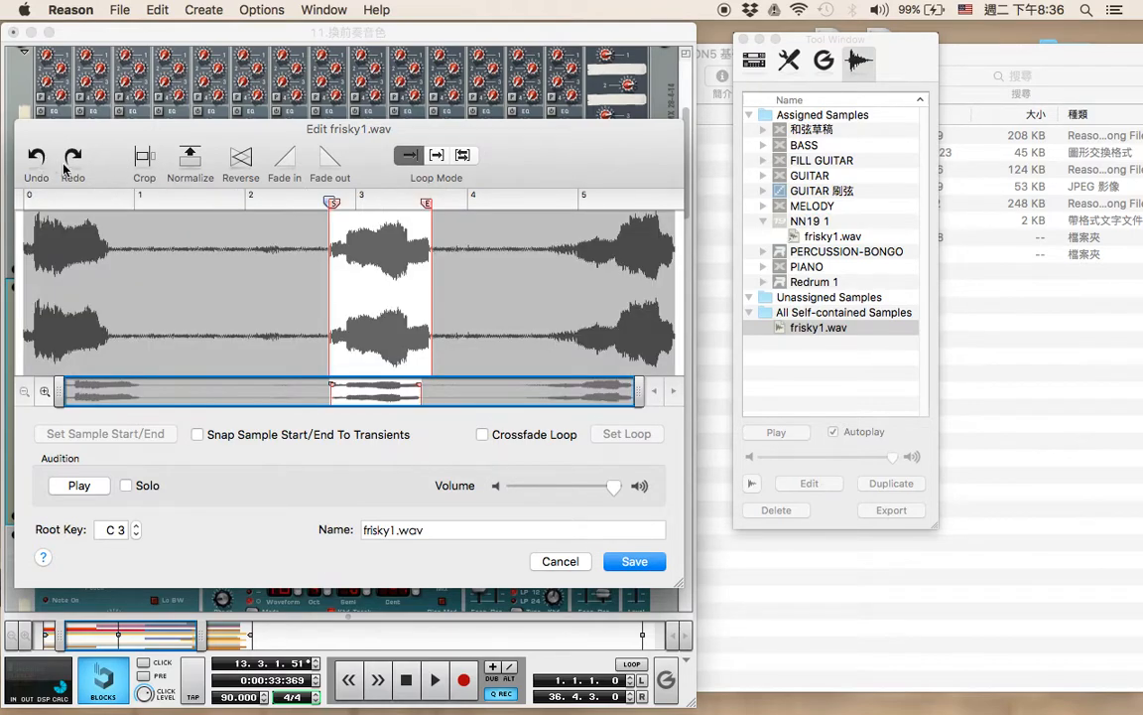
pyautogui.click(189, 163)
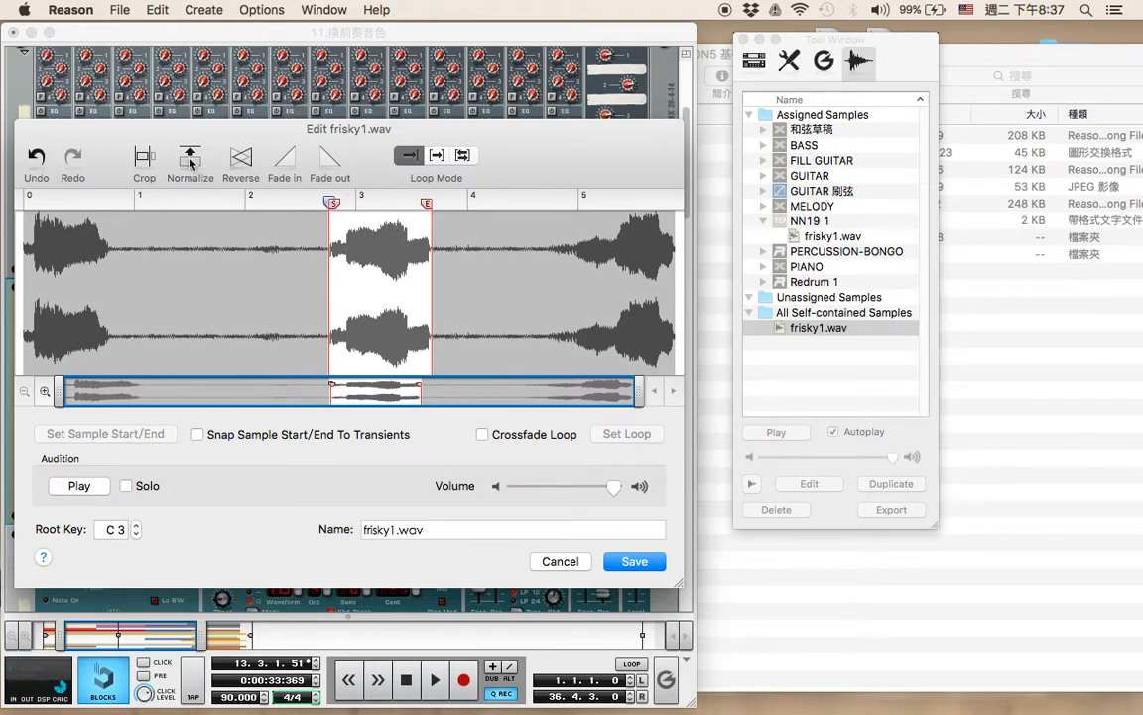
pyautogui.click(37, 161)
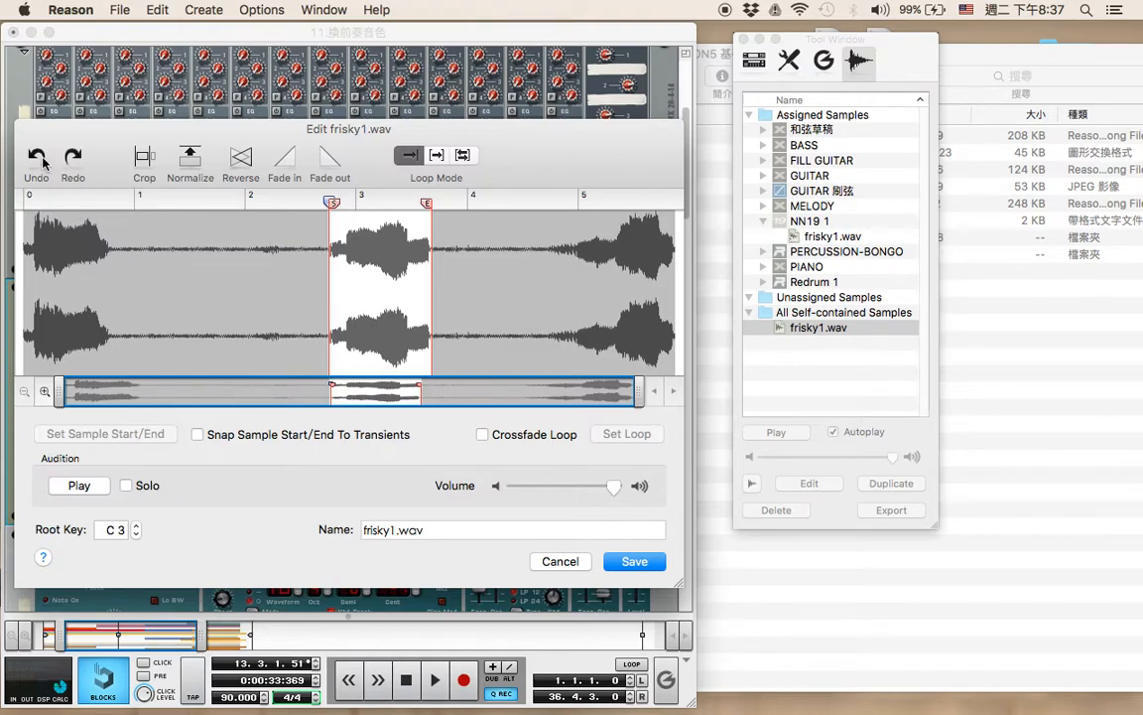
# - Reverse the sample and place the playback position at about 2 on the ruler
pyautogui.click(241, 162)
pyautogui.click(241, 162)
pyautogui.click(241, 161)
pyautogui.click(241, 161)
pyautogui.click(241, 162)
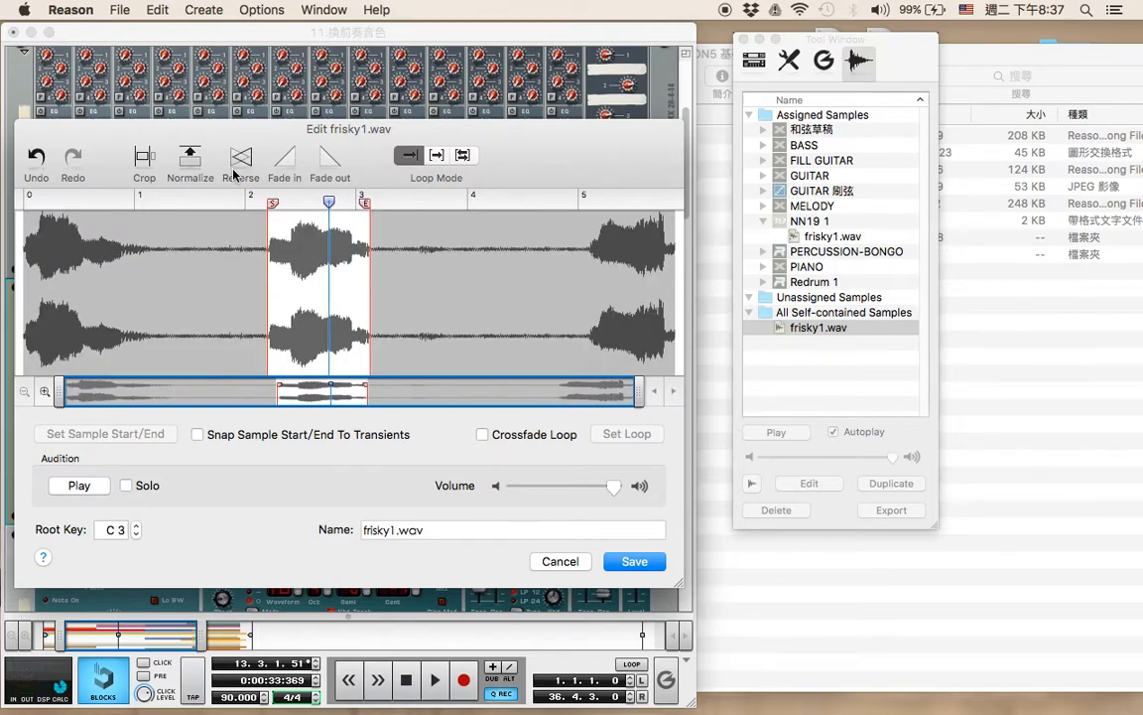
pyautogui.click(248, 203)
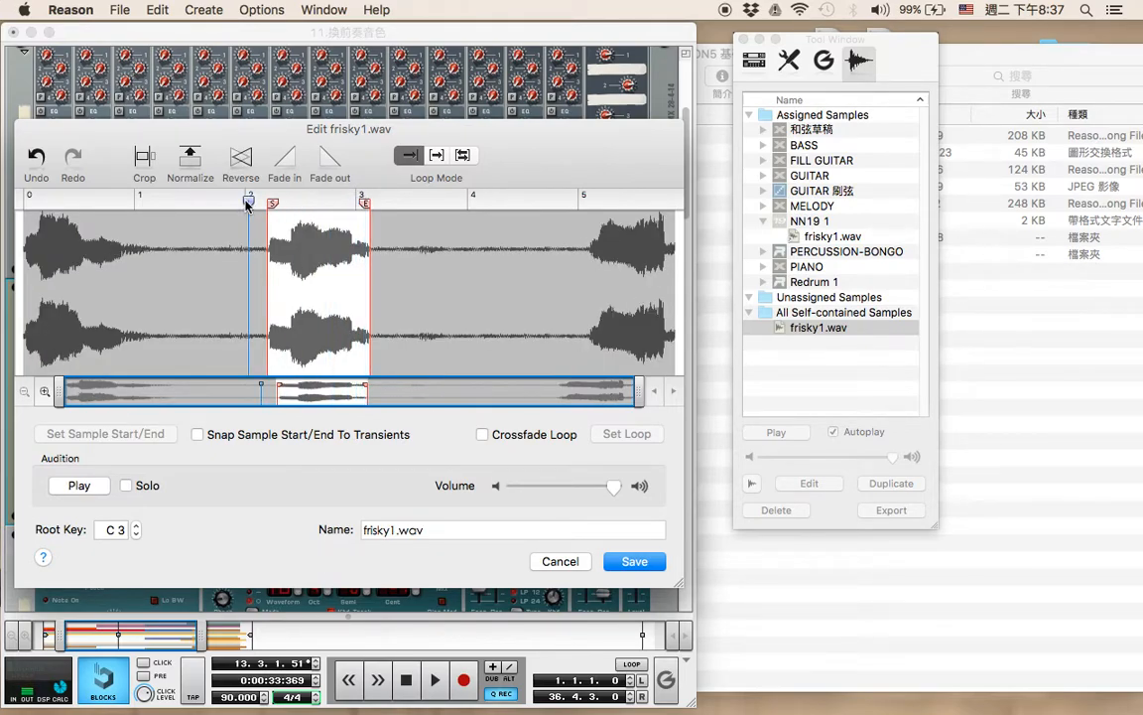
# - Toggle Reverse repeatedly while the sample plays, and undo the latest toggles
pyautogui.click(248, 162)
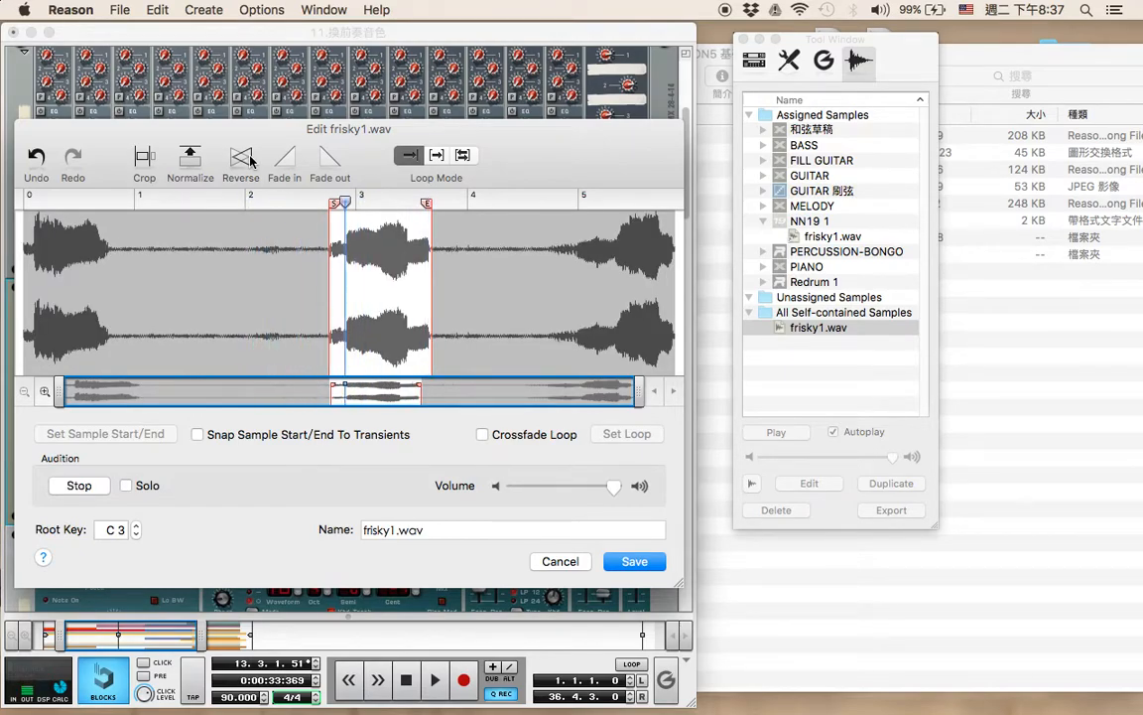
pyautogui.click(250, 162)
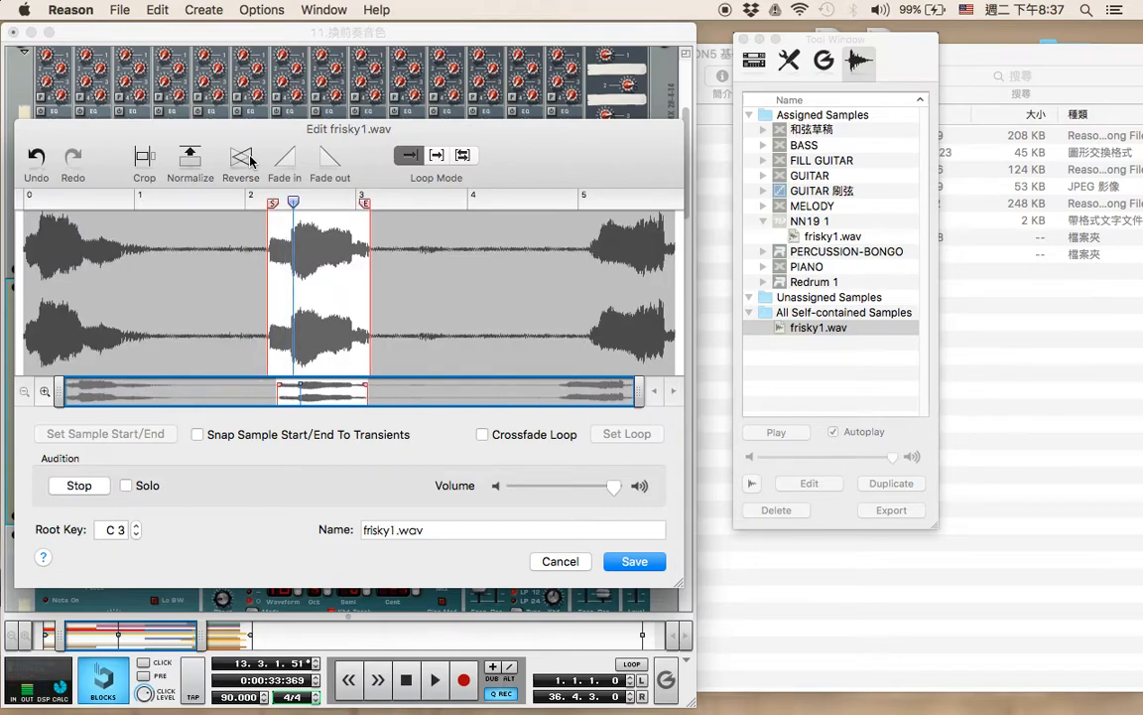
pyautogui.click(247, 158)
pyautogui.click(43, 165)
pyautogui.click(43, 165)
pyautogui.click(45, 167)
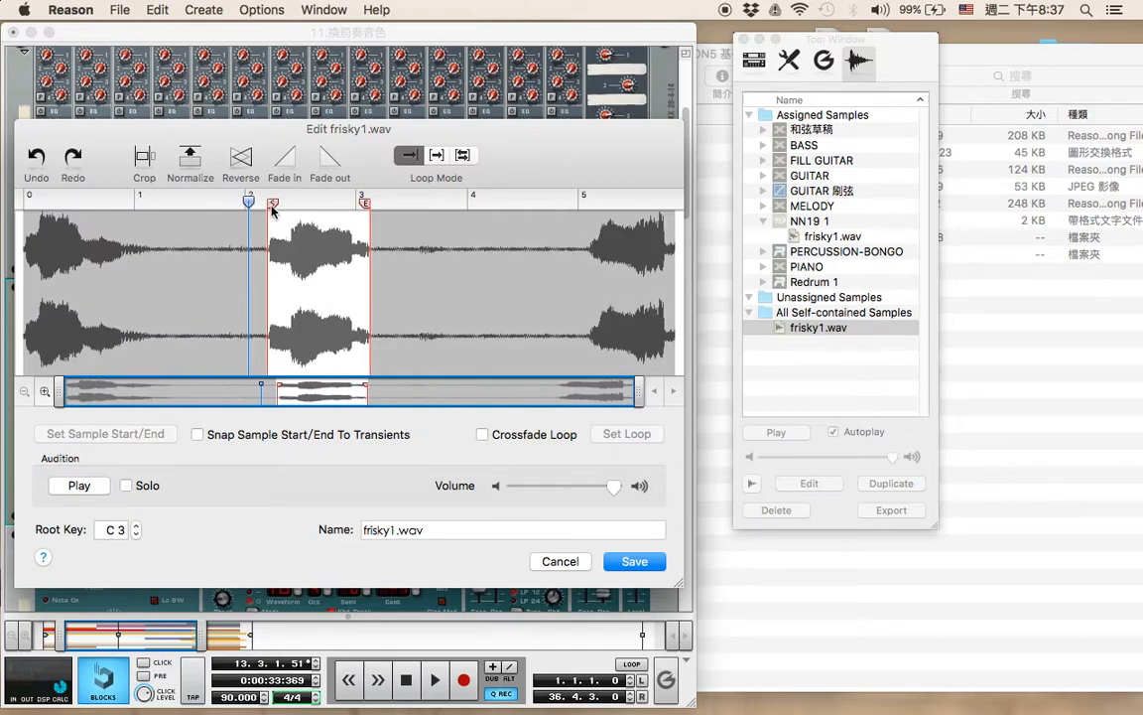
# - Extend the start and end markers to the whole sample, audition it in both directions, and reverse it back to the original direction
pyautogui.moveTo(273, 205); pyautogui.dragTo(27, 205)
pyautogui.moveTo(366, 204); pyautogui.dragTo(669, 204)
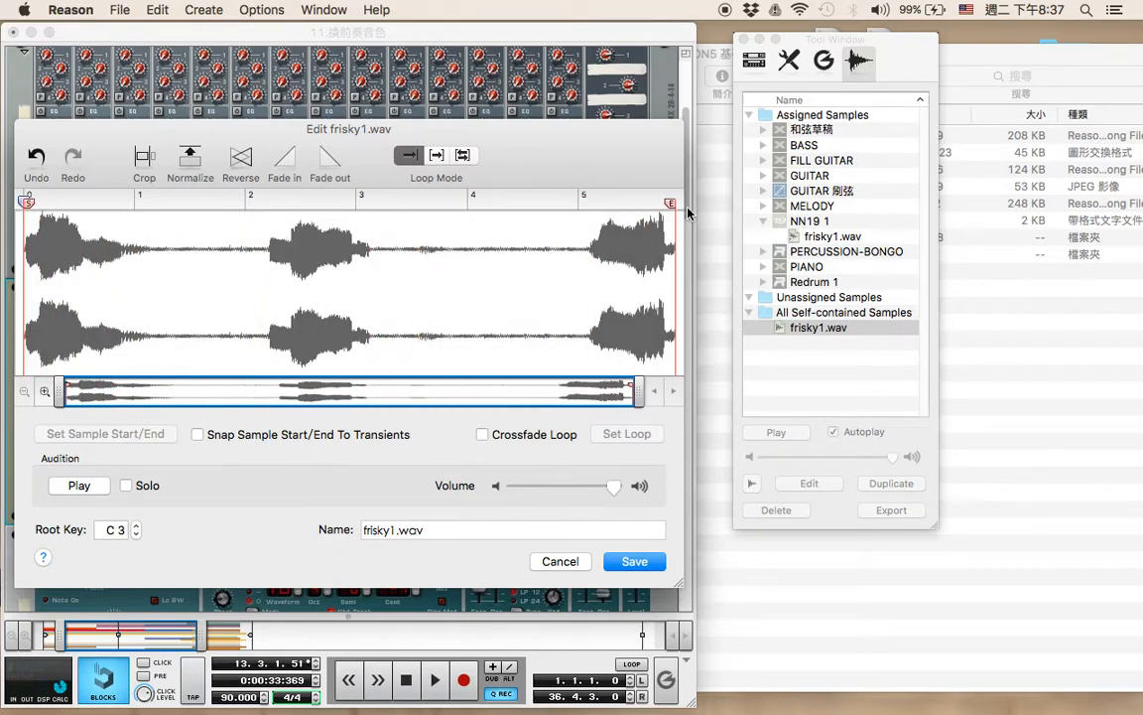
pyautogui.press('space')
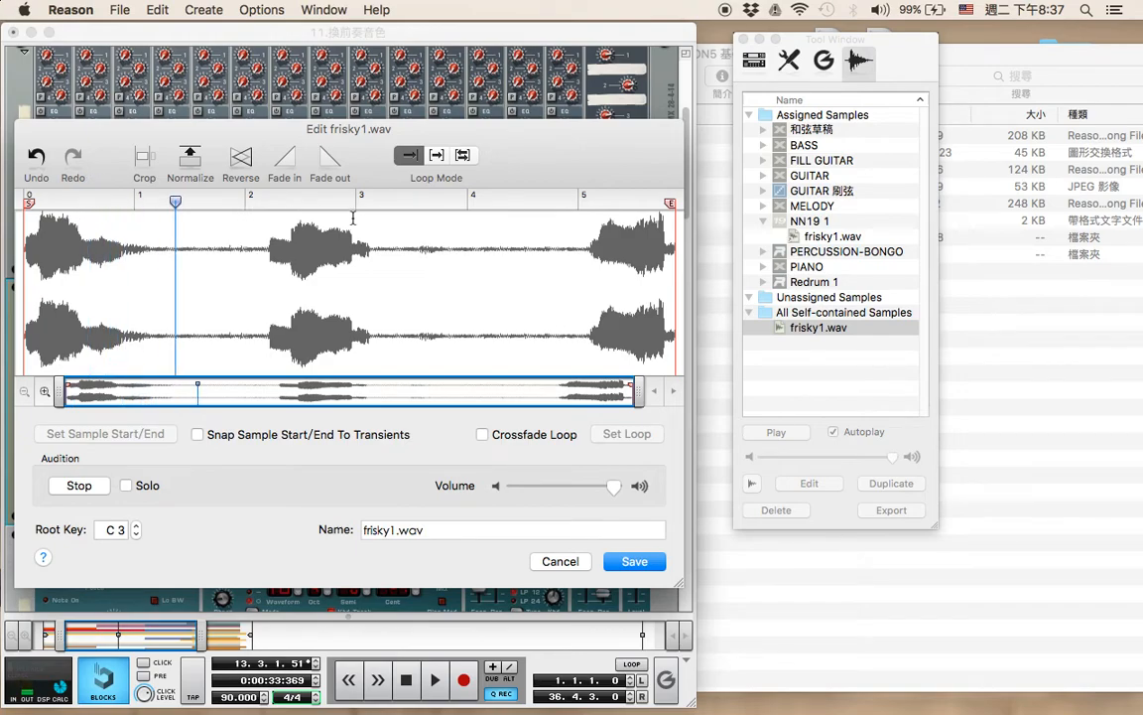
pyautogui.click(241, 157)
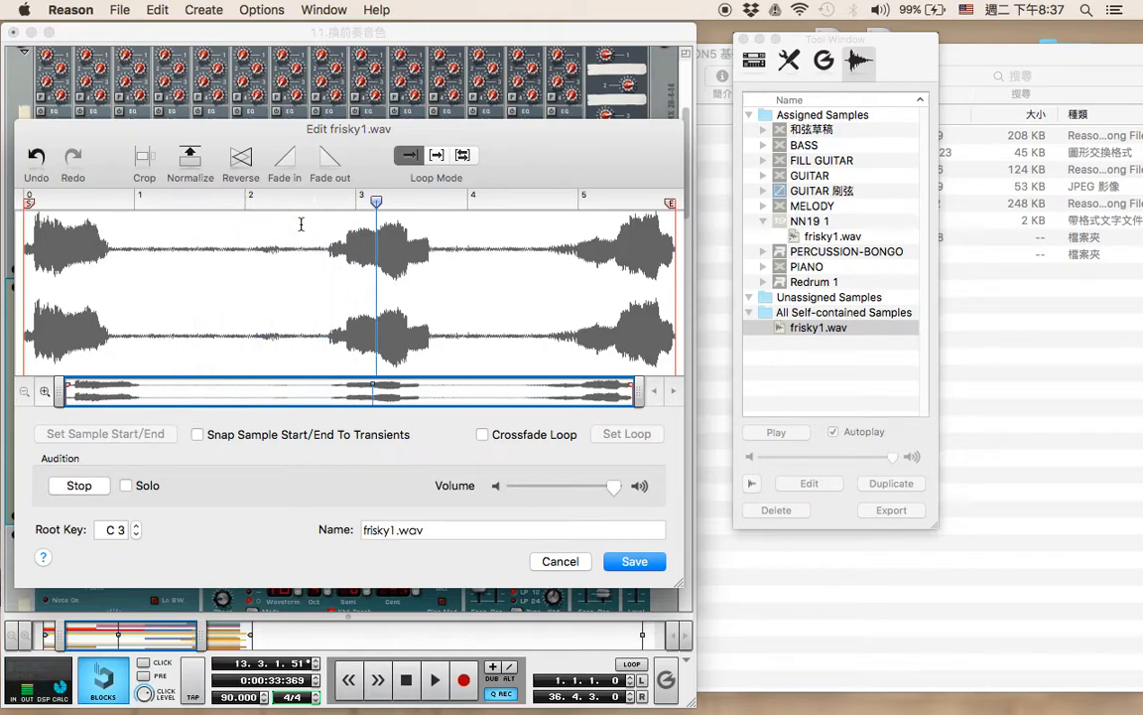
pyautogui.click(241, 156)
pyautogui.press('space')
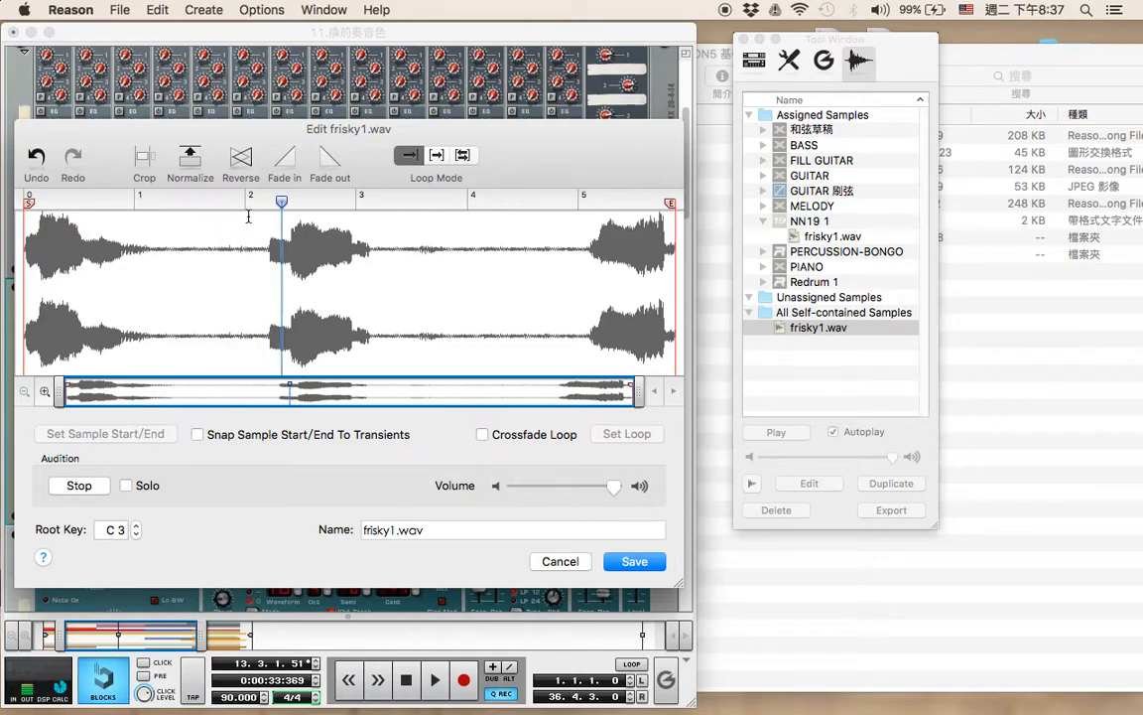
pyautogui.press('space')
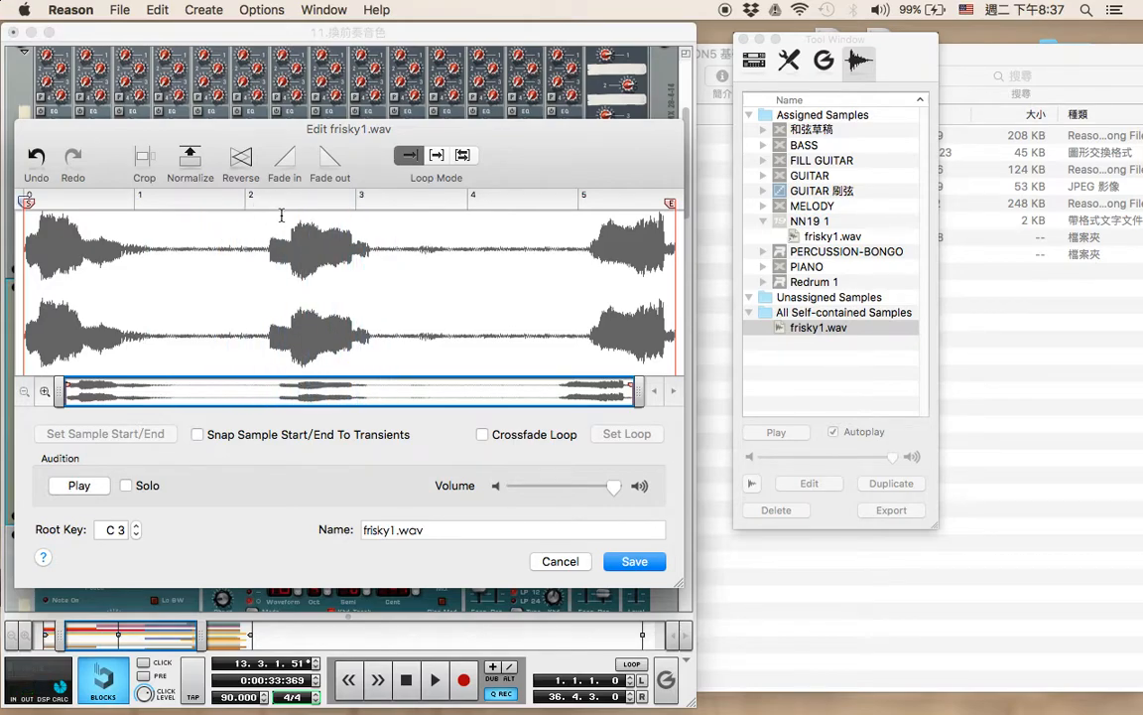
pyautogui.click(242, 158)
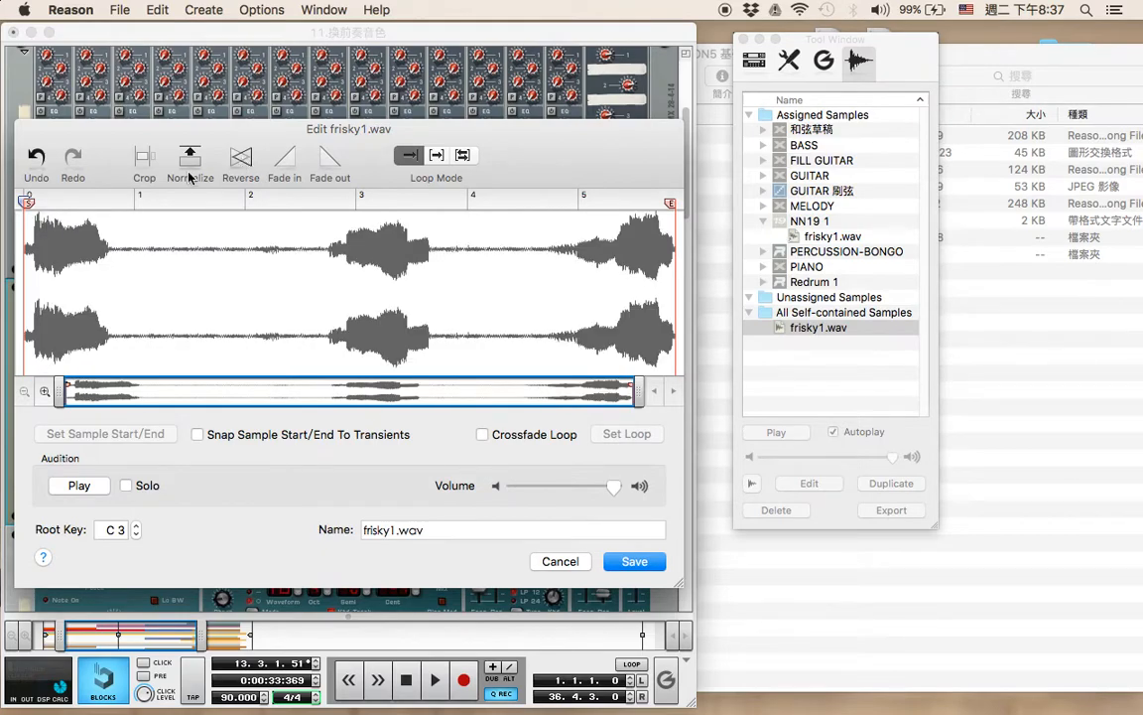
# - Mark the middle sound with the sample start at about 2.7 and the end at about 3.6, and audition it
pyautogui.moveTo(36, 204); pyautogui.dragTo(339, 205)
pyautogui.moveTo(671, 206); pyautogui.dragTo(427, 207)
pyautogui.press('space')
pyautogui.press('space')
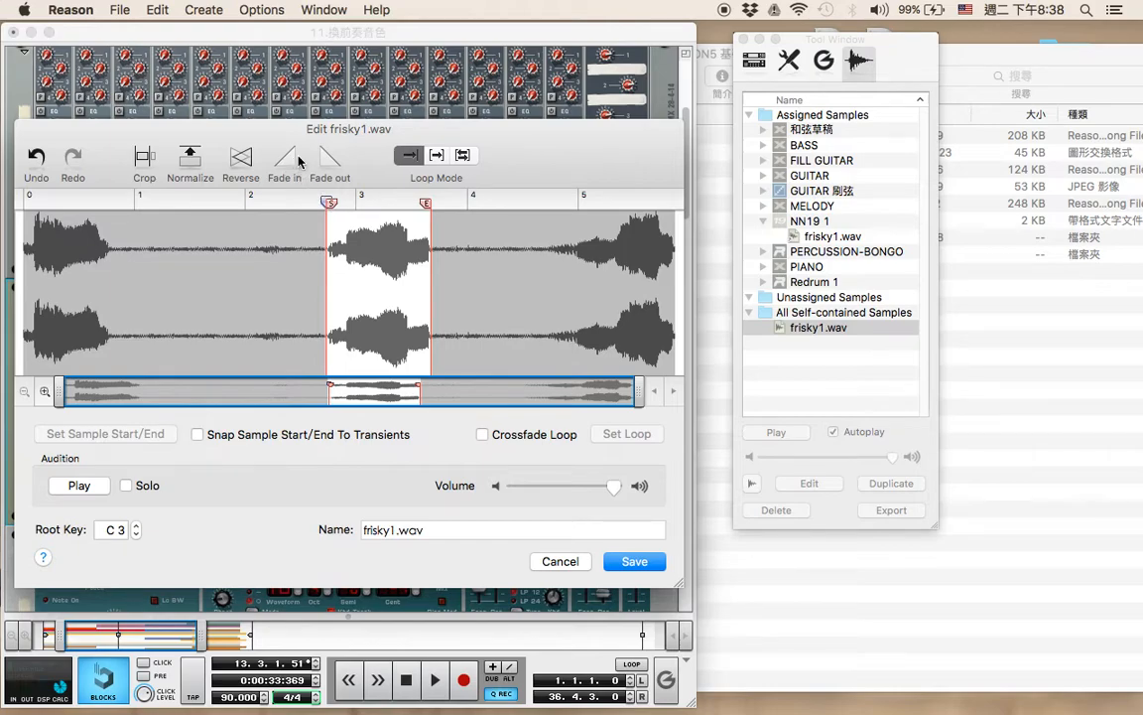
pyautogui.moveTo(331, 207); pyautogui.dragTo(332, 208)
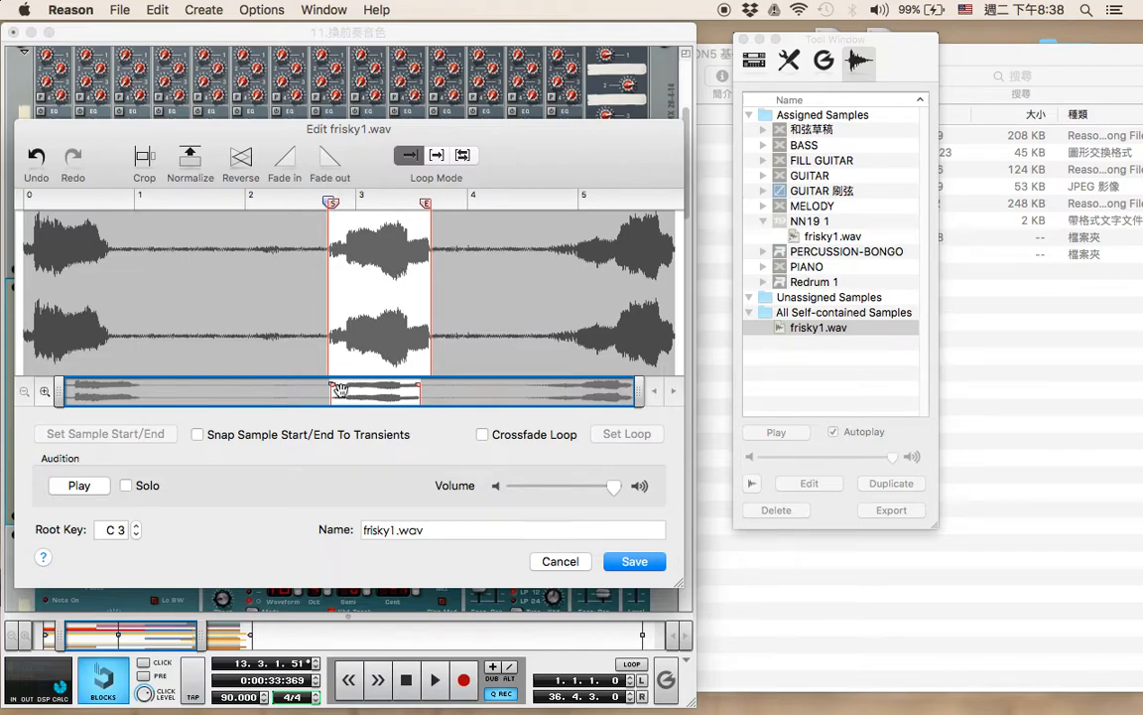
# - Try a fade-in on the section from about 3.0 to 3.2, and undo it
pyautogui.moveTo(356, 340); pyautogui.dragTo(378, 340)
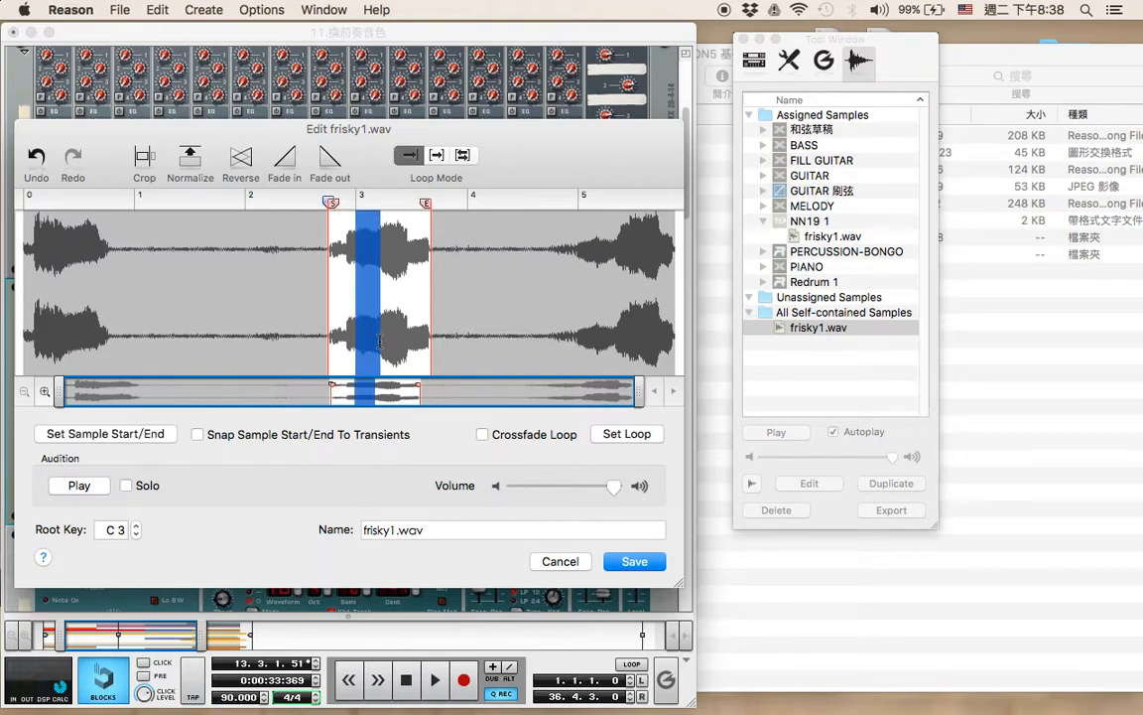
pyautogui.click(285, 161)
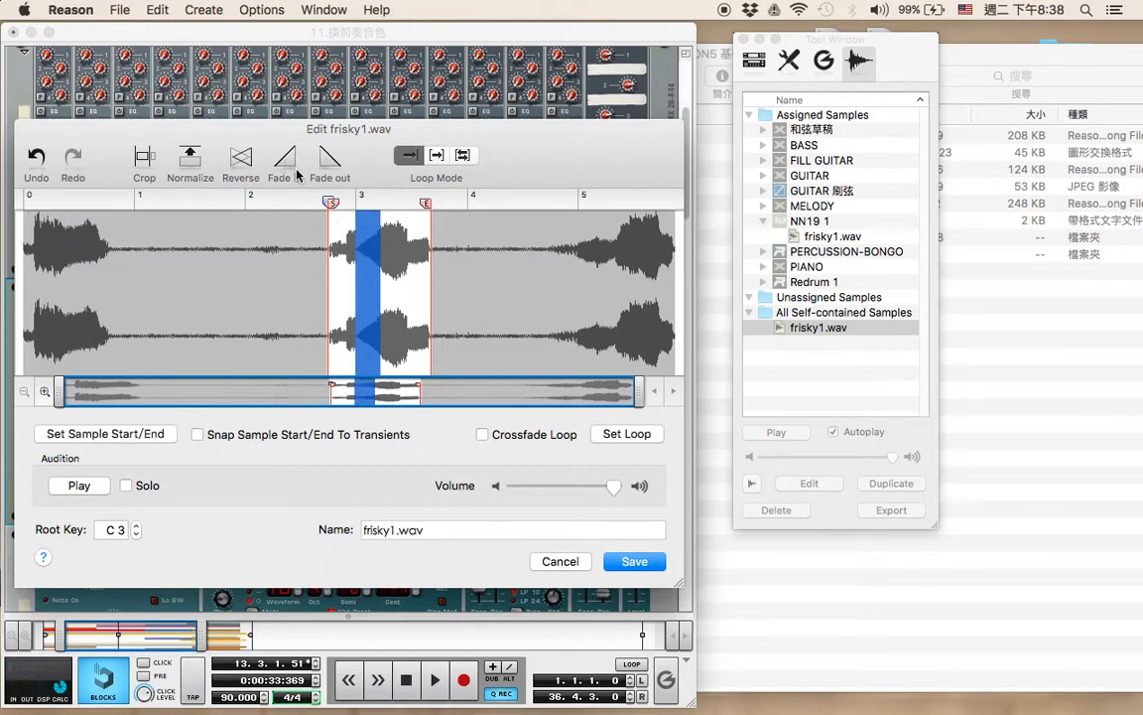
pyautogui.click(319, 202)
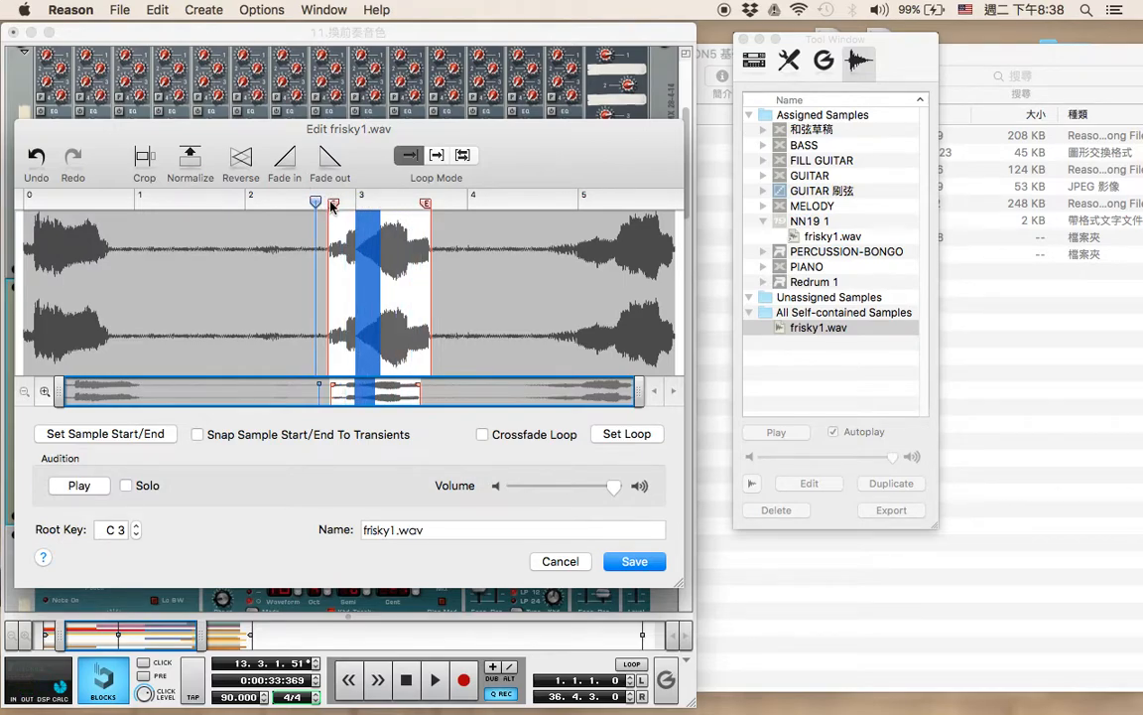
pyautogui.moveTo(332, 207); pyautogui.dragTo(346, 228)
pyautogui.press('super+z')
# - Try a fade-in at the beginning of the marked range and a fade-out at its end, audition them, and undo both
pyautogui.click(286, 160)
pyautogui.moveTo(431, 239); pyautogui.dragTo(413, 240)
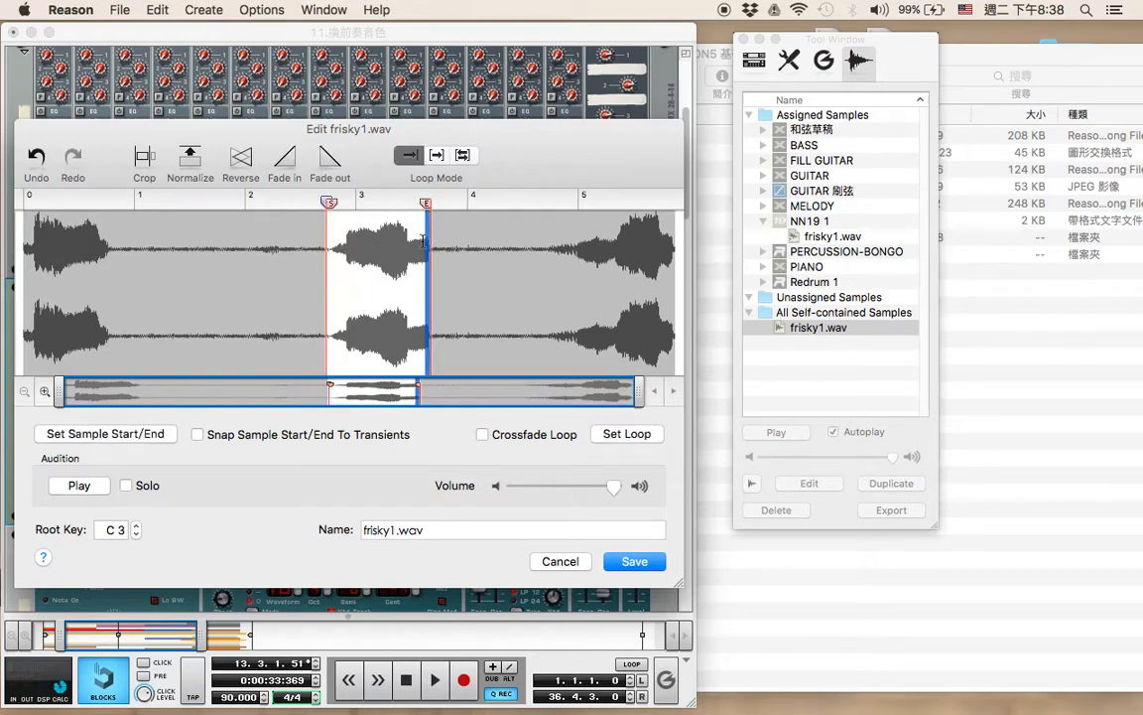
pyautogui.click(327, 162)
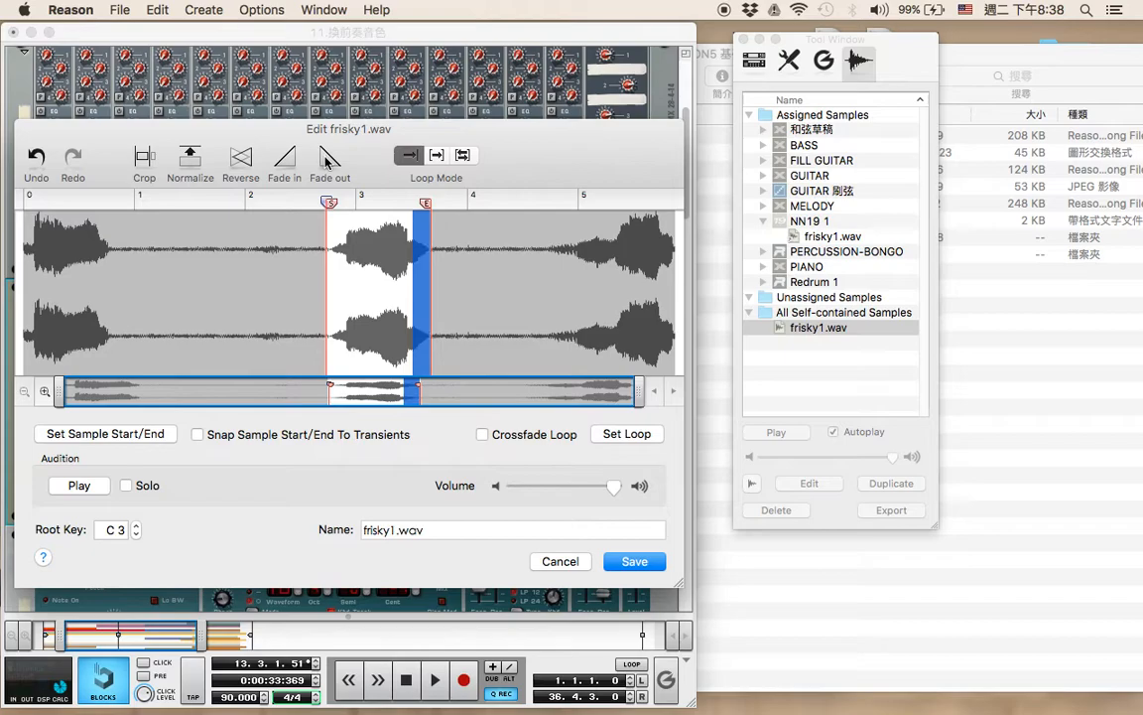
pyautogui.press('space')
pyautogui.press('space')
pyautogui.press('super+z')
pyautogui.press('super+z')
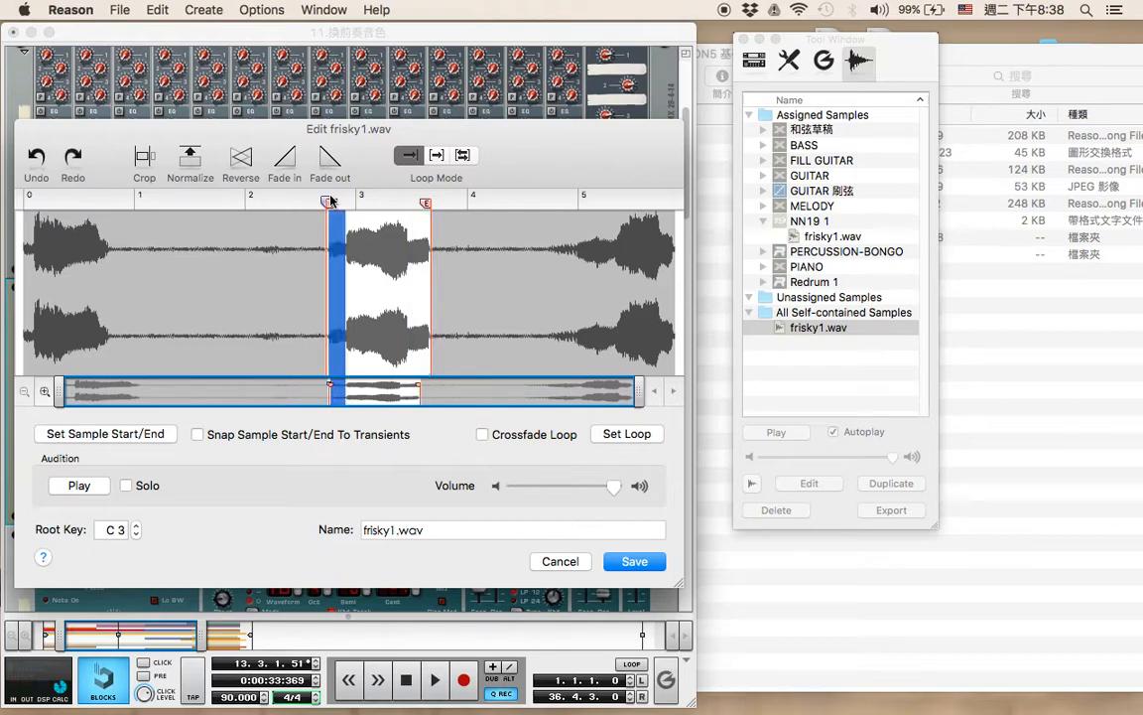
# - Set the sample end to about 3.6, and turn on forward looping and audition the loop
pyautogui.moveTo(669, 204); pyautogui.dragTo(426, 203)
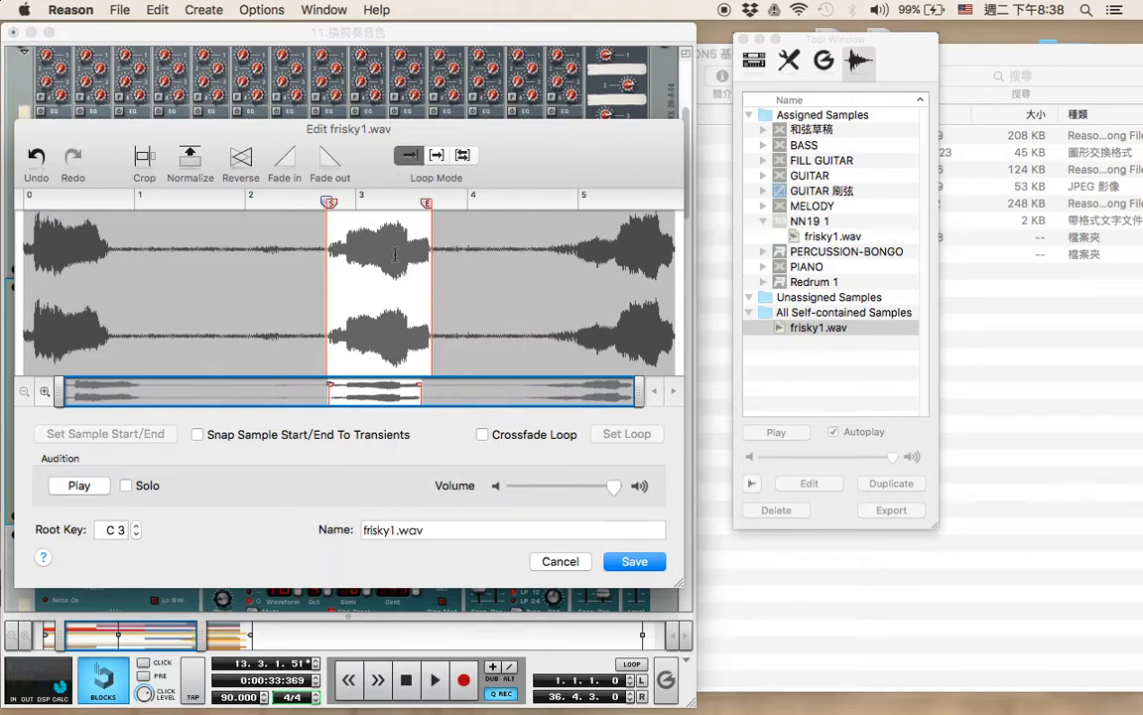
pyautogui.click(437, 154)
pyautogui.press('space')
pyautogui.moveTo(331, 197); pyautogui.dragTo(427, 202)
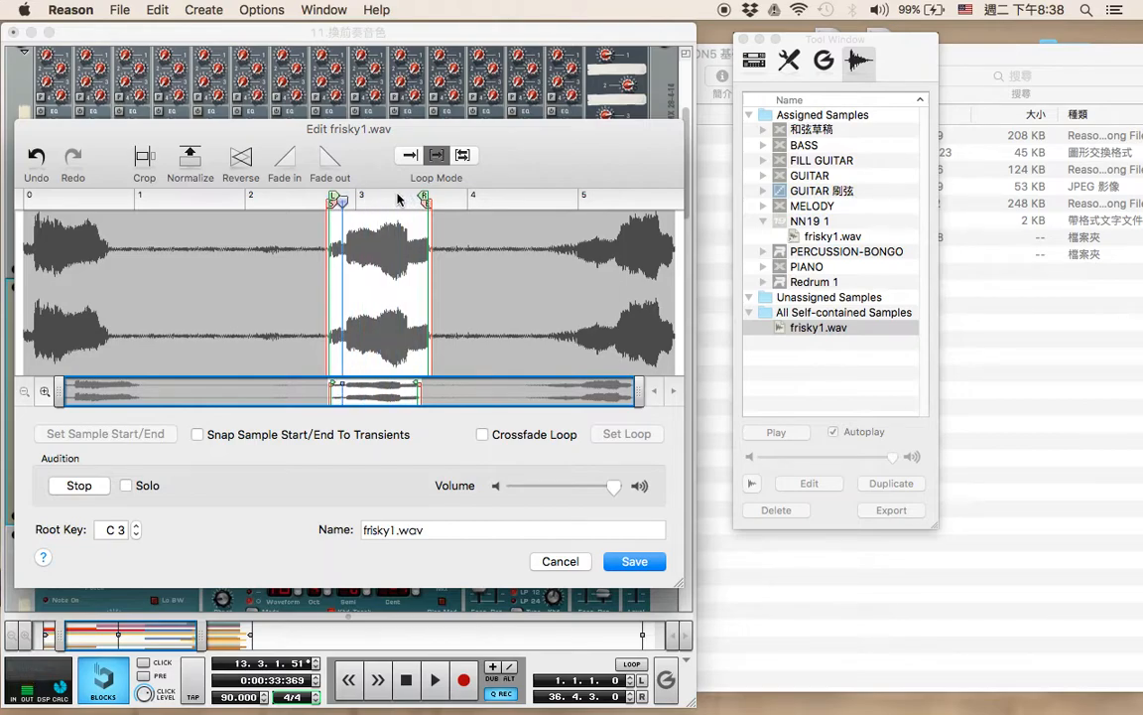
pyautogui.press('space')
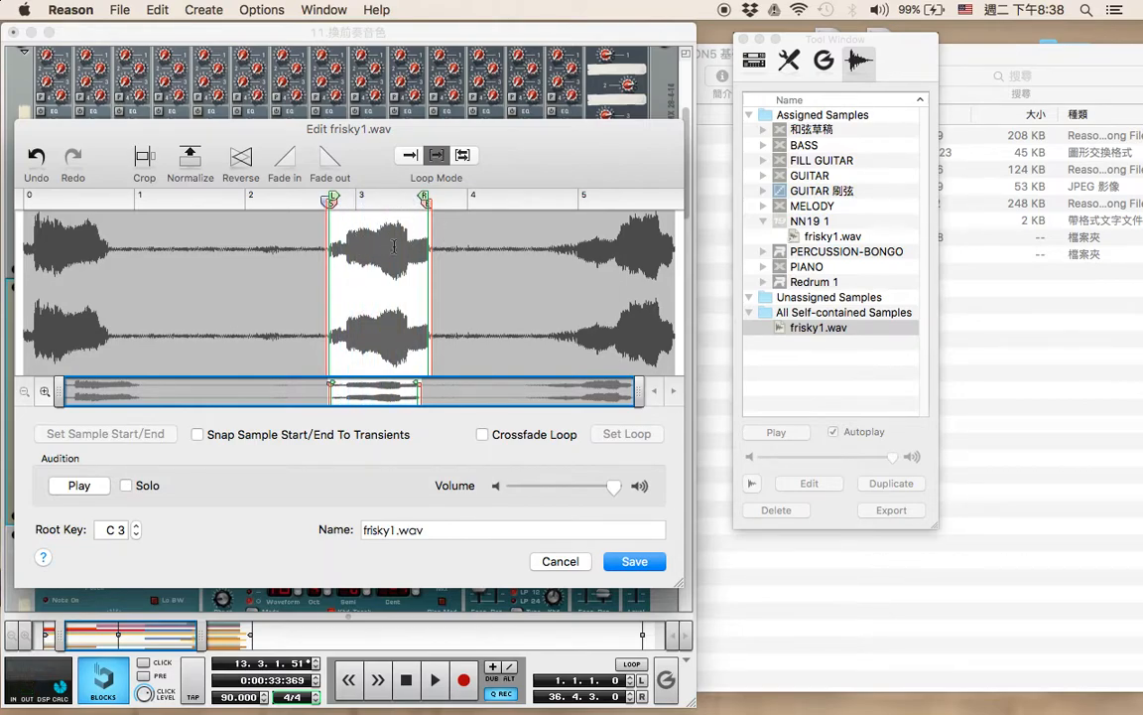
# - Audition the sample with forward-backward looping, and switch the loop mode back to forward
pyautogui.click(463, 155)
pyautogui.press('space')
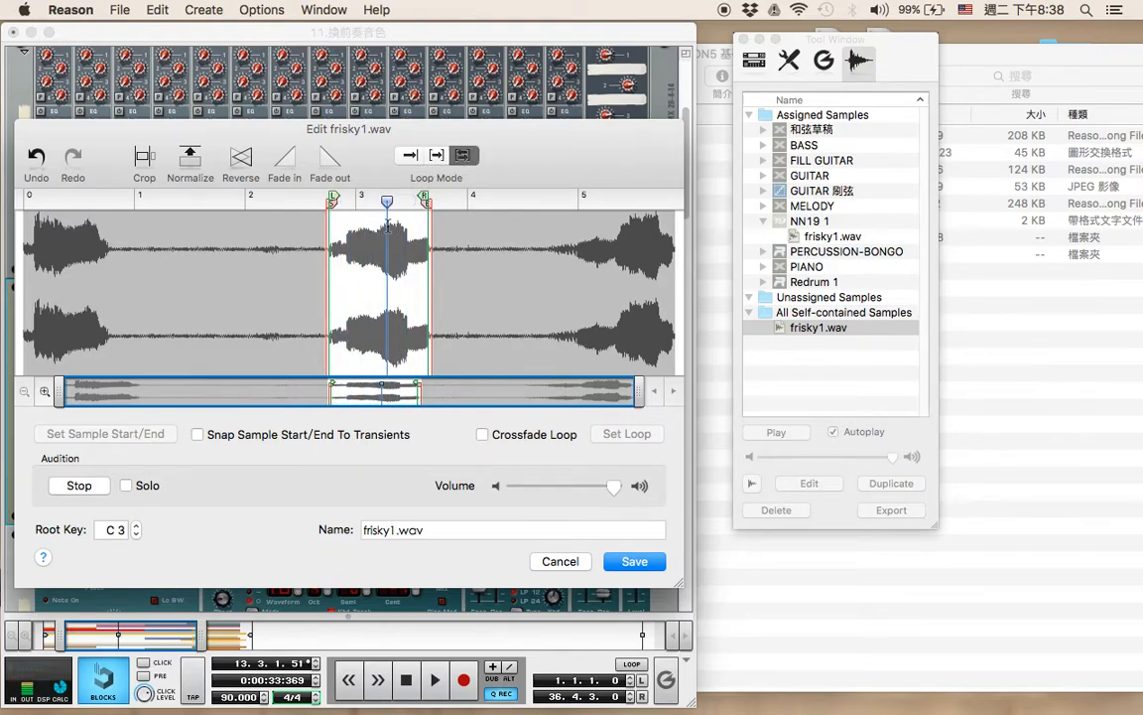
pyautogui.press('space')
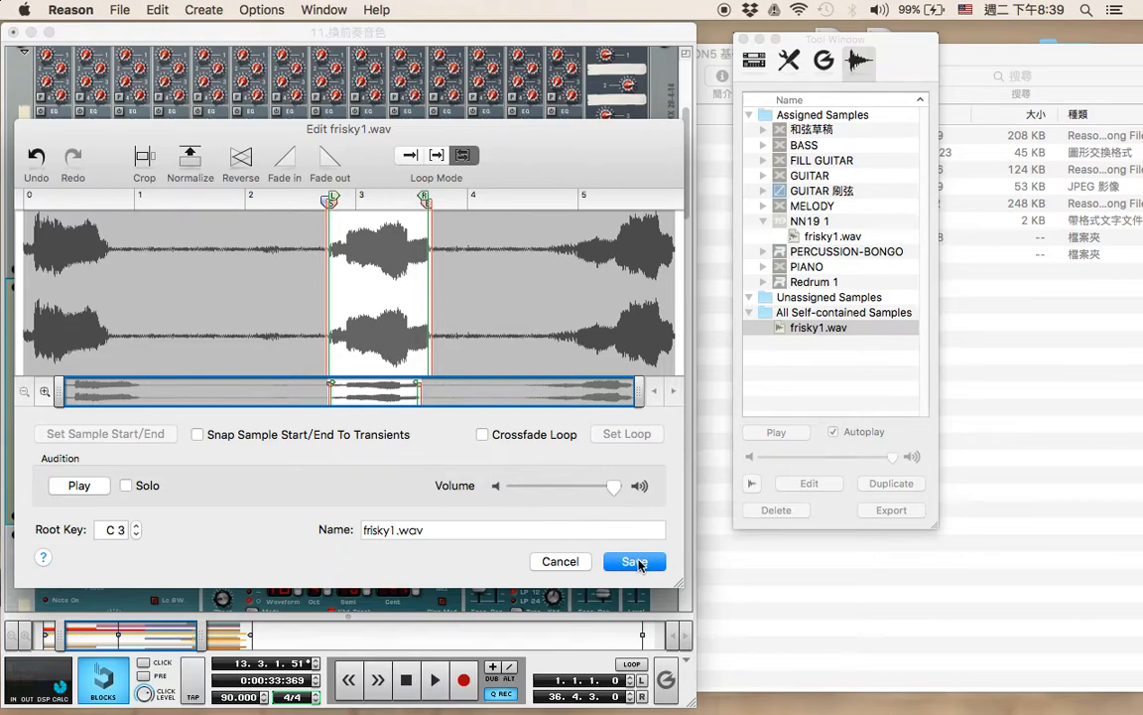
pyautogui.click(436, 156)
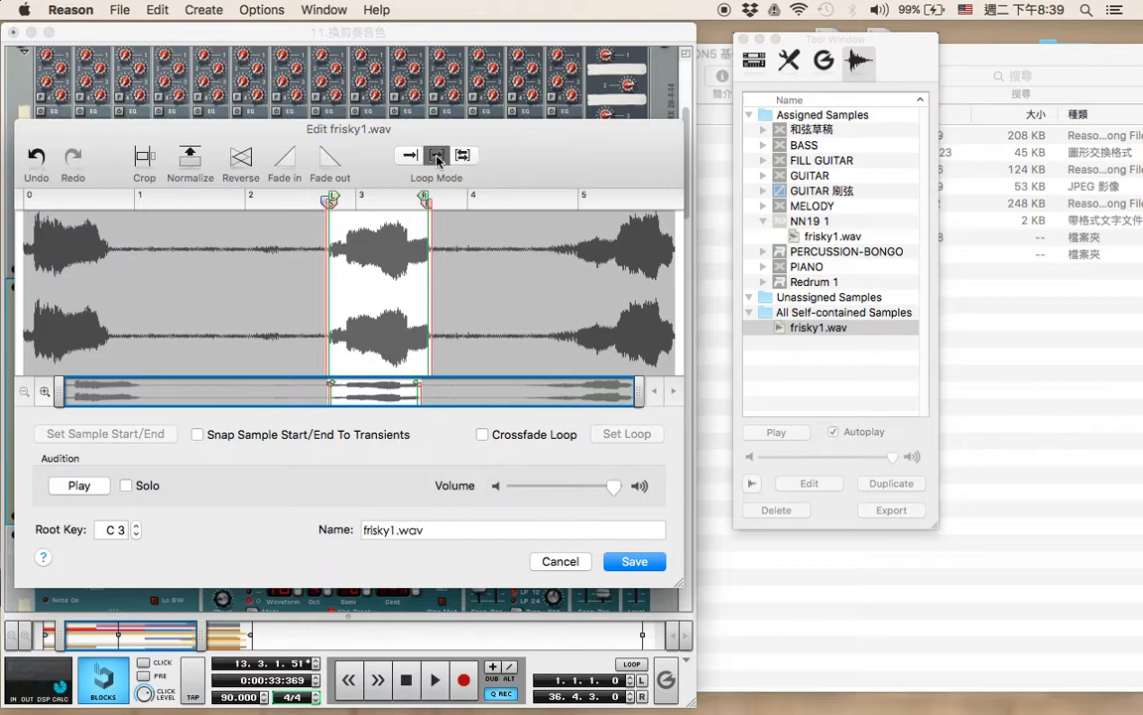
# - Save the edited sample and close the Tool Window
pyautogui.click(607, 564)
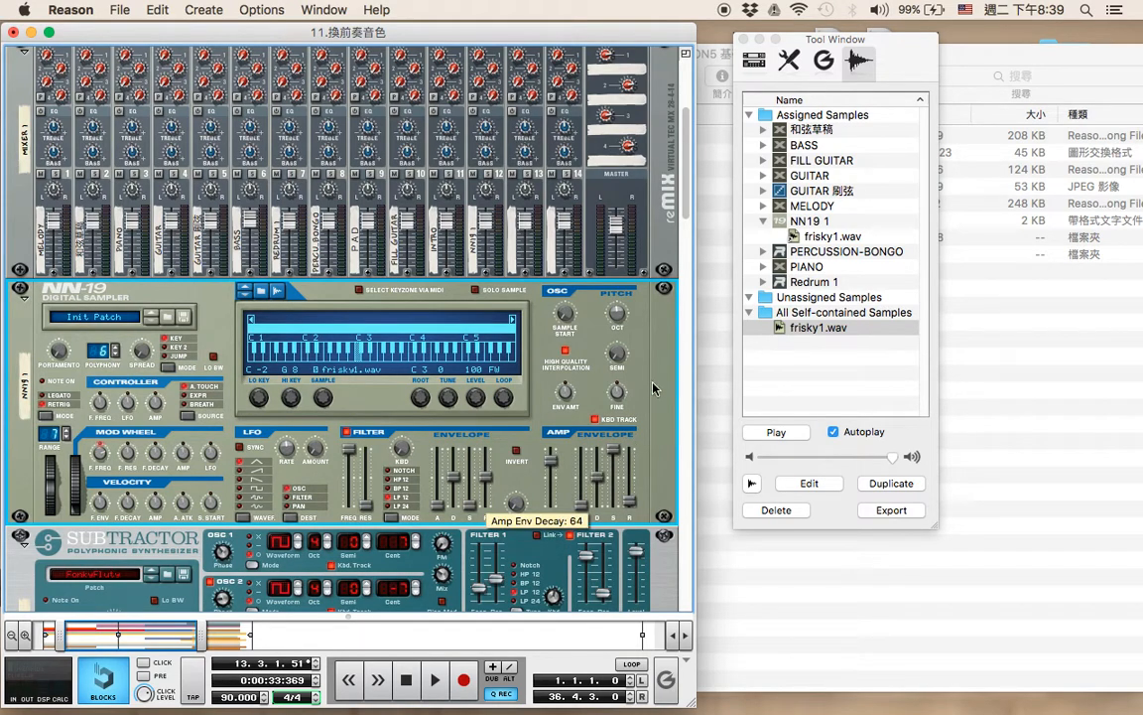
pyautogui.click(742, 39)
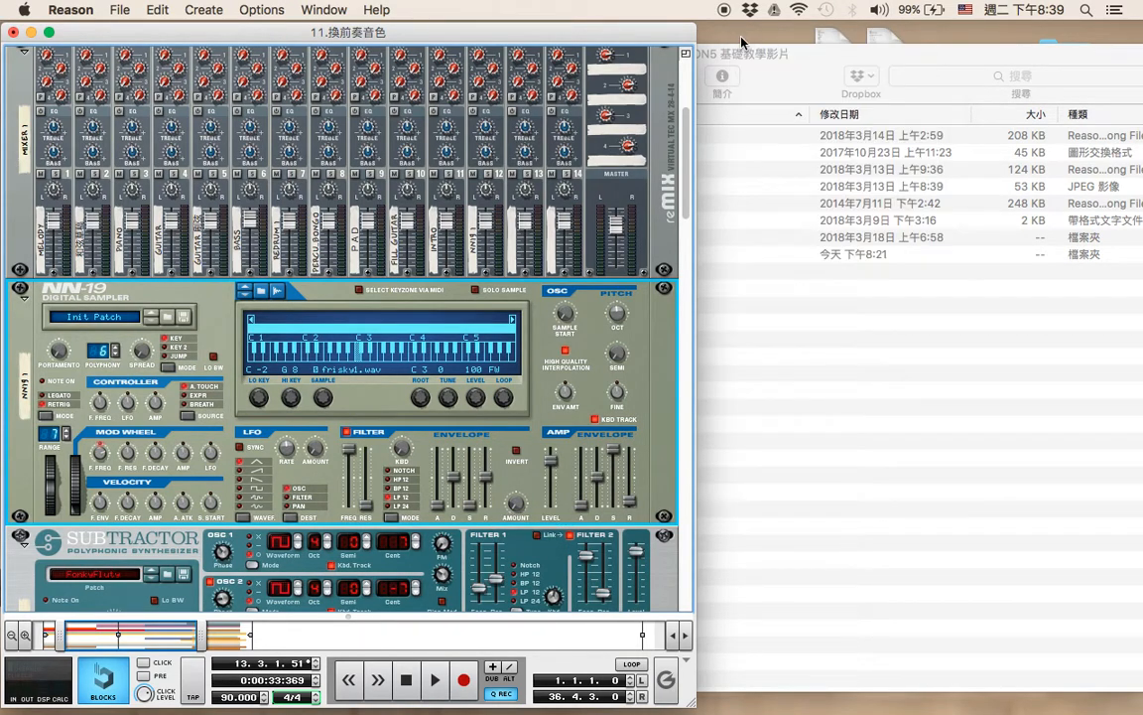
# - Detach the sequencer window, play the song from bar 9 to hear the looped sample, and close the sequencer window
pyautogui.click(315, 14)
pyautogui.click(344, 104)
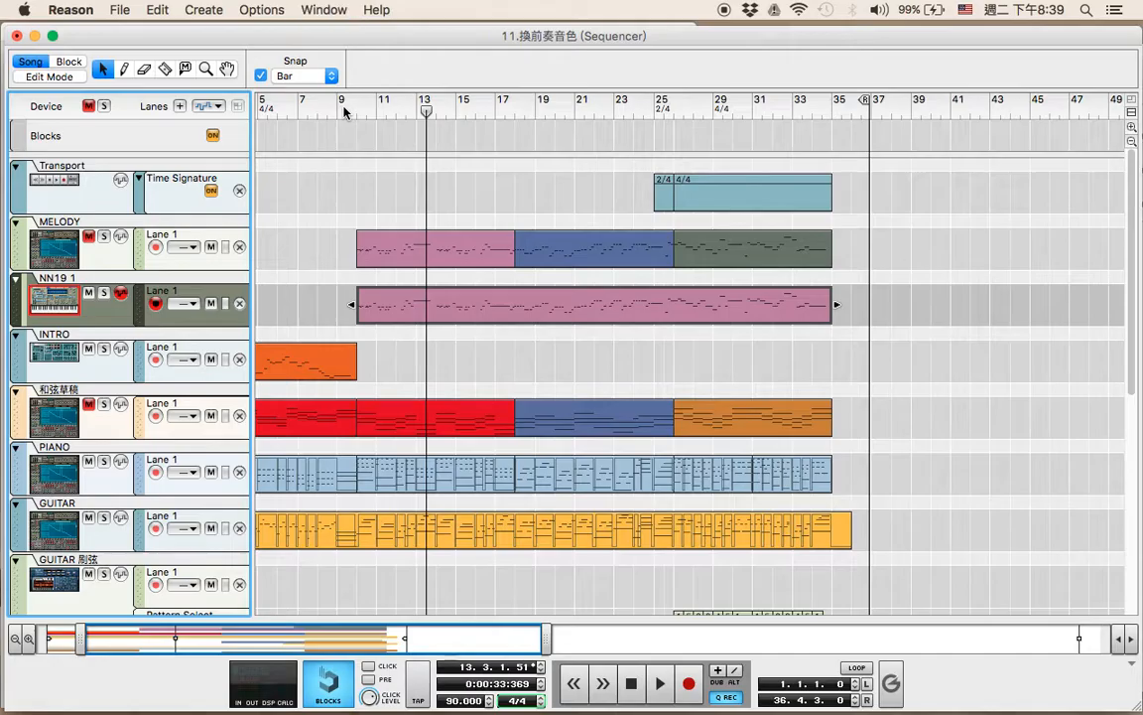
pyautogui.click(341, 114)
pyautogui.press('space')
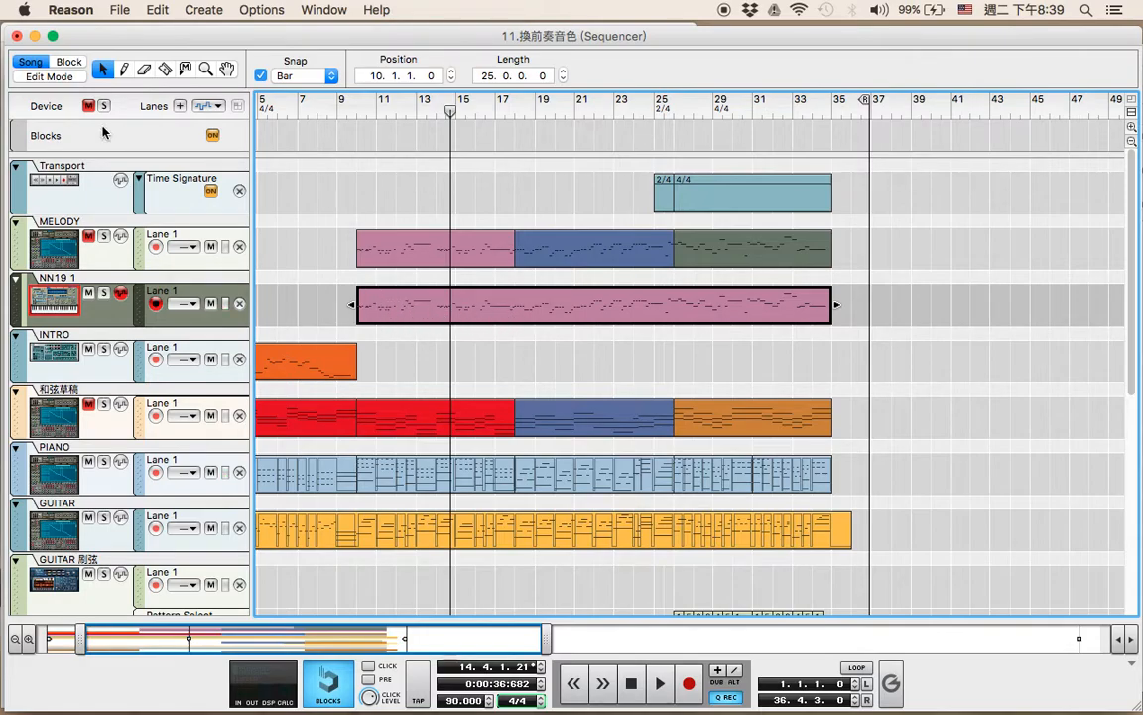
pyautogui.click(16, 36)
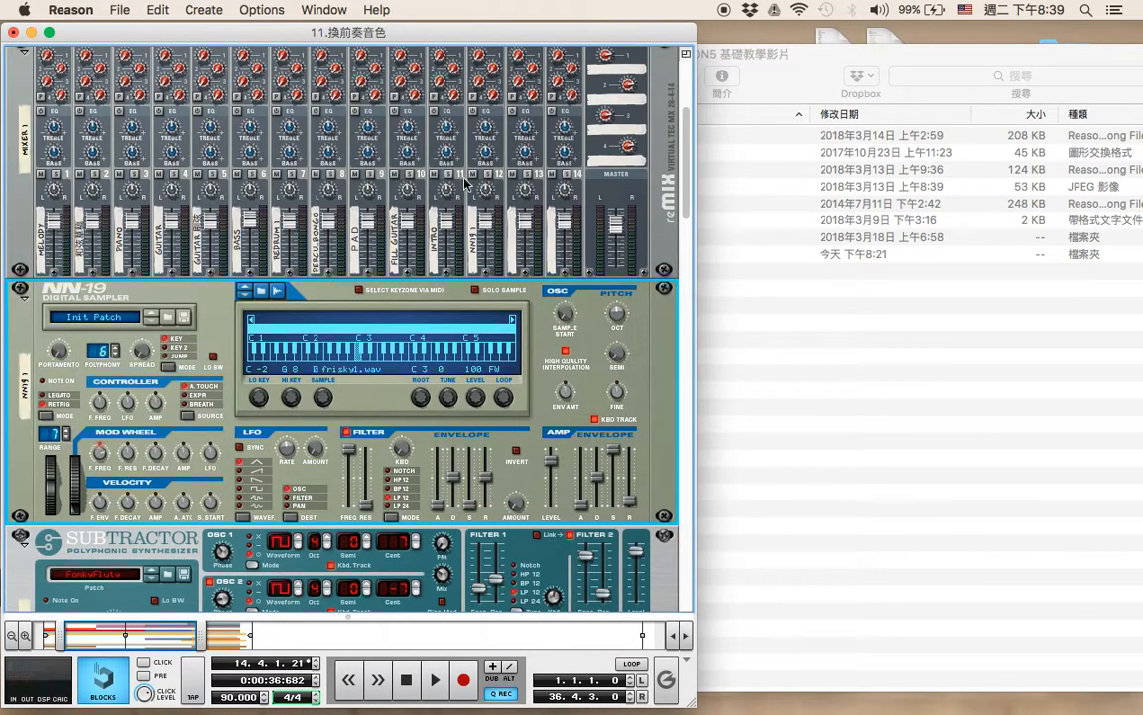
pyautogui.click(319, 10)
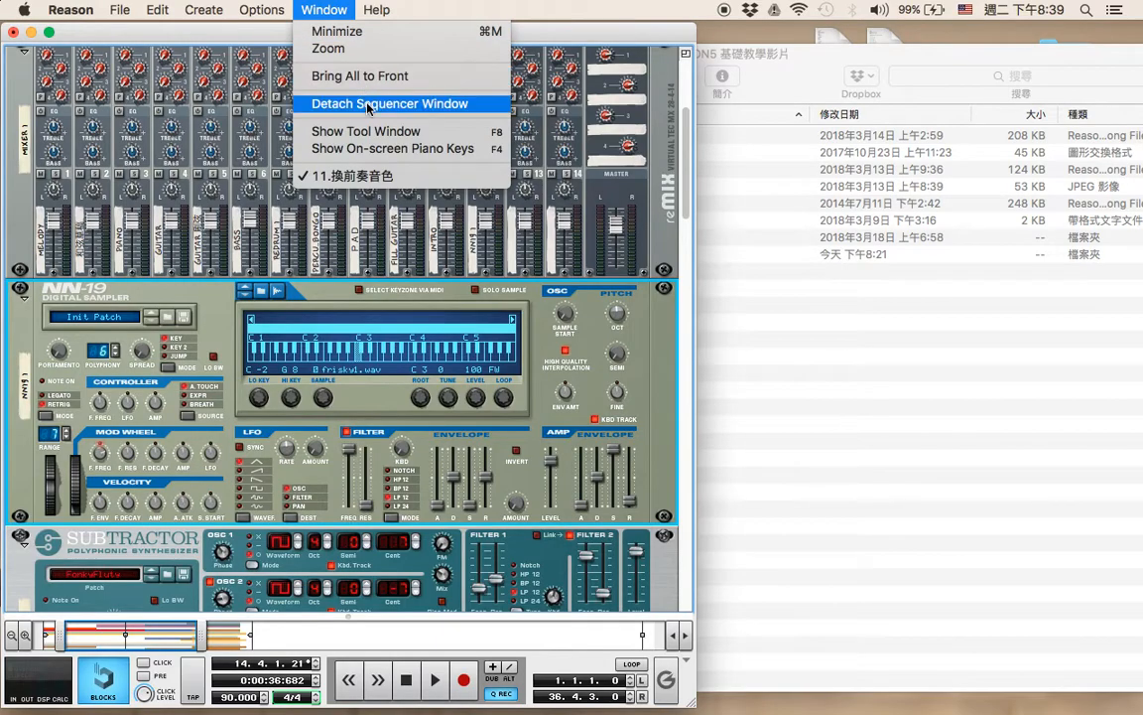
pyautogui.click(367, 104)
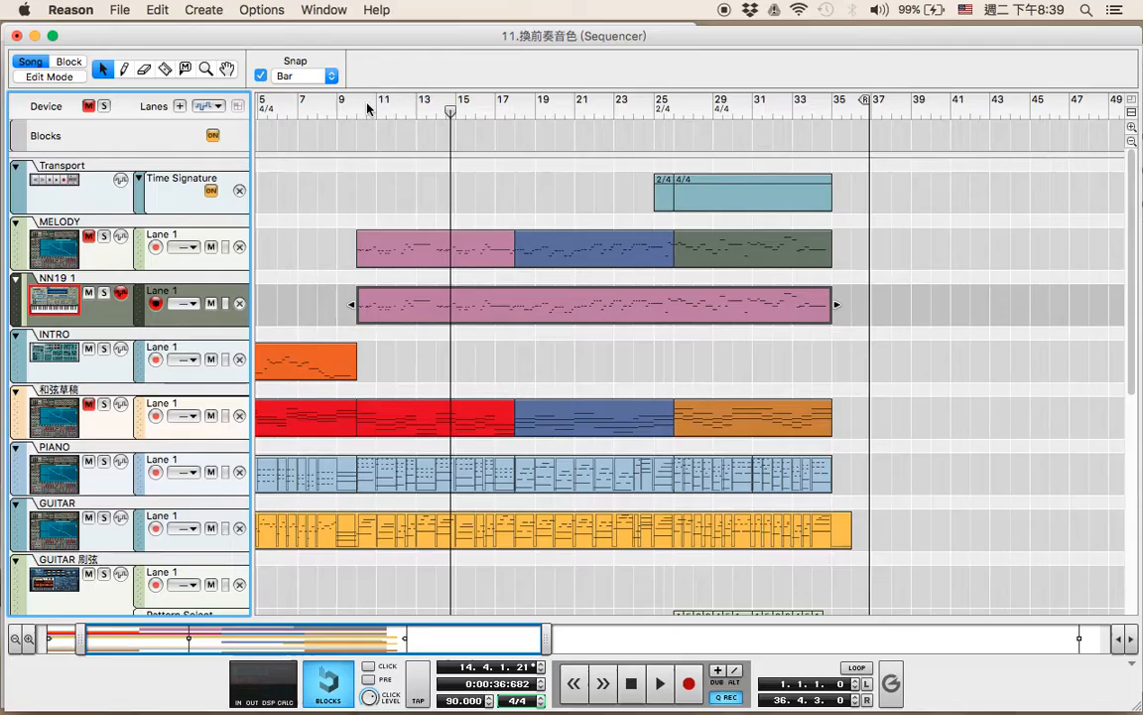
pyautogui.click(15, 36)
# - Reopen the NN19 1 sample frisky1.wav from the Tool Window for editing, turn its looping off, and save it
pyautogui.click(321, 11)
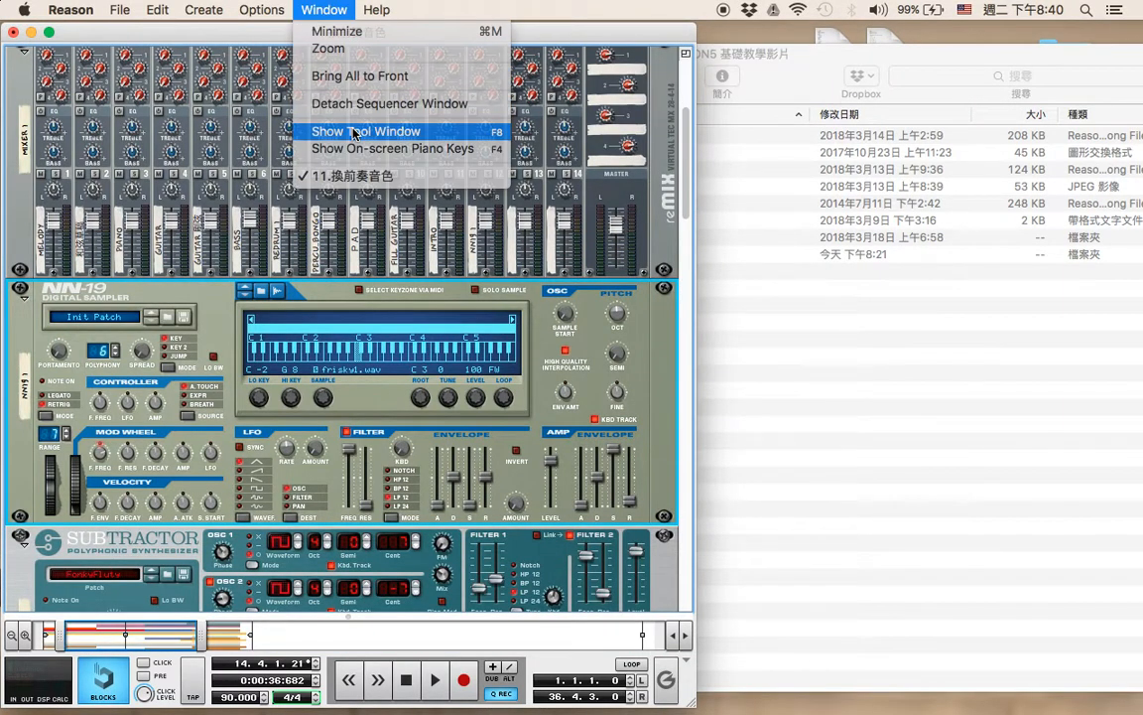
pyautogui.click(354, 131)
pyautogui.click(762, 221)
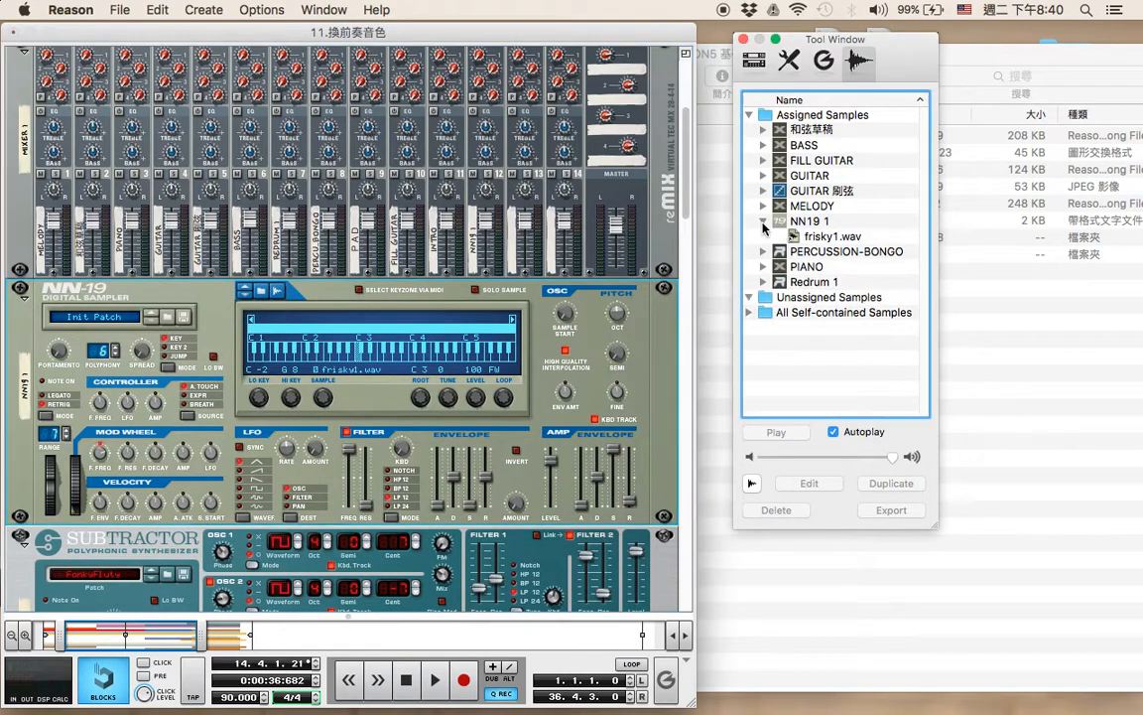
pyautogui.click(809, 238)
pyautogui.click(809, 483)
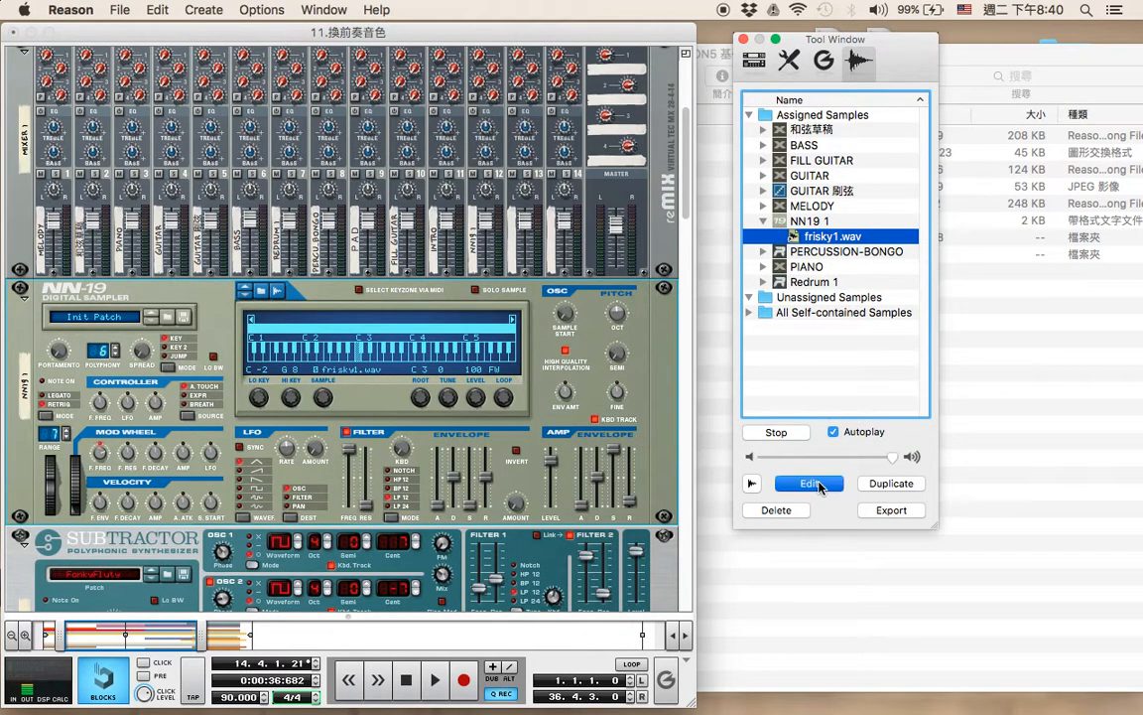
pyautogui.click(406, 155)
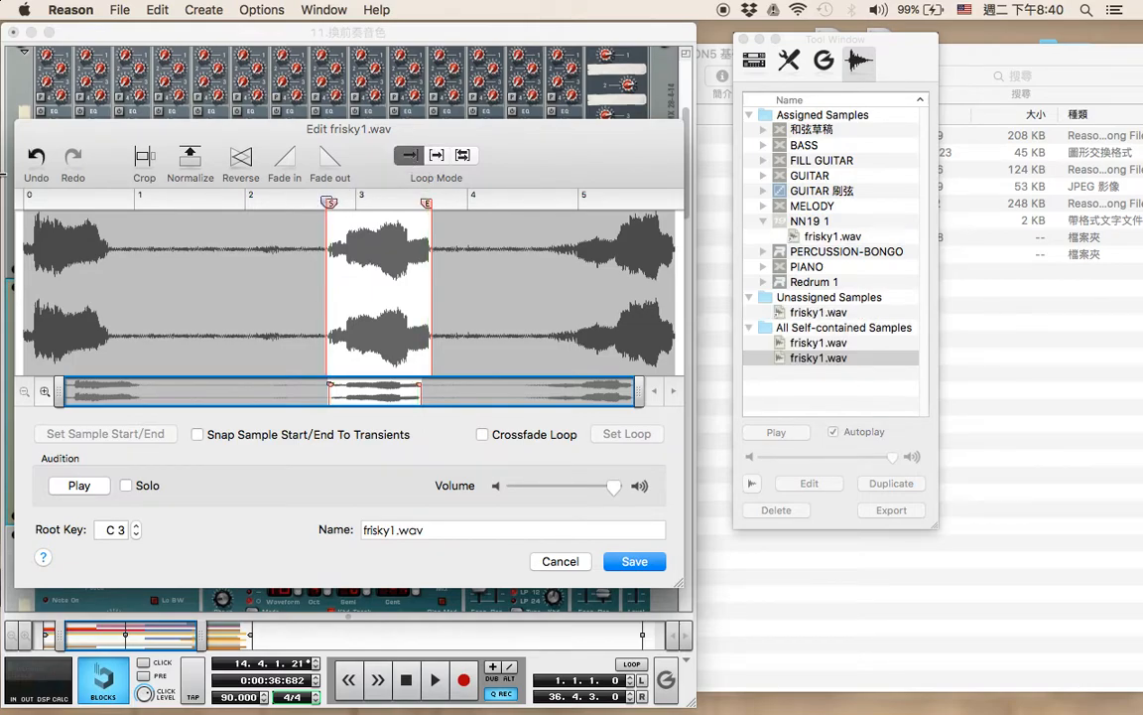
pyautogui.click(632, 562)
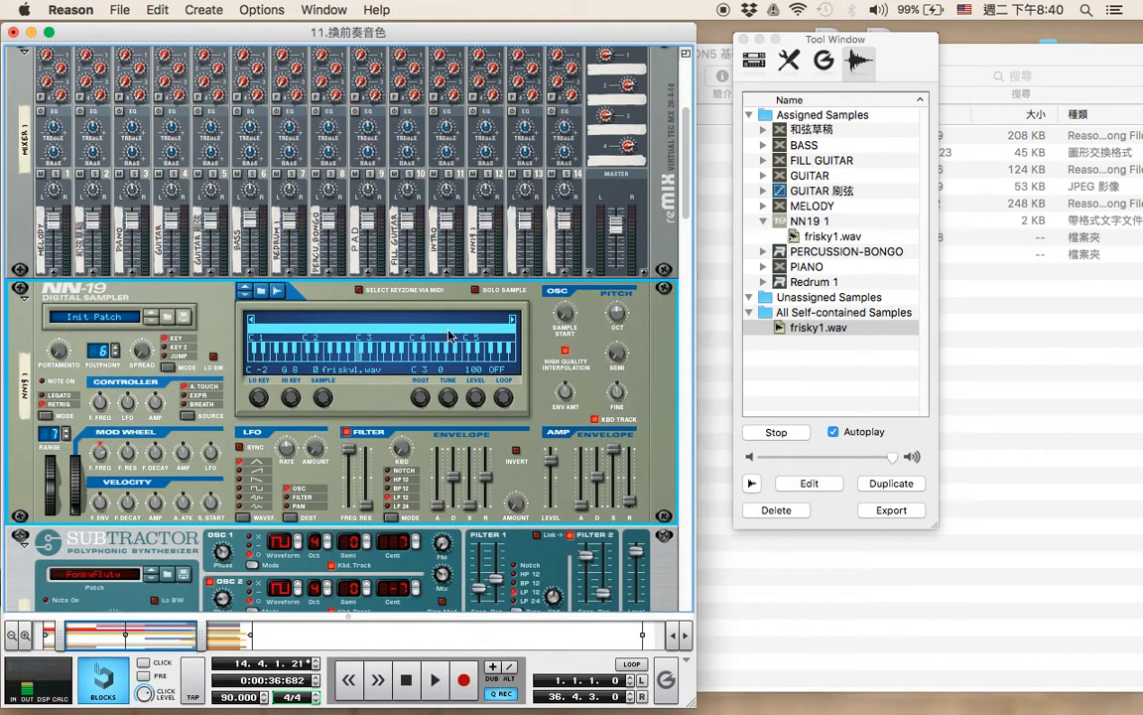
# - Detach the sequencer window, audition the song from bar 9 with the unlooped sample, and close the Tool Window
pyautogui.click(320, 14)
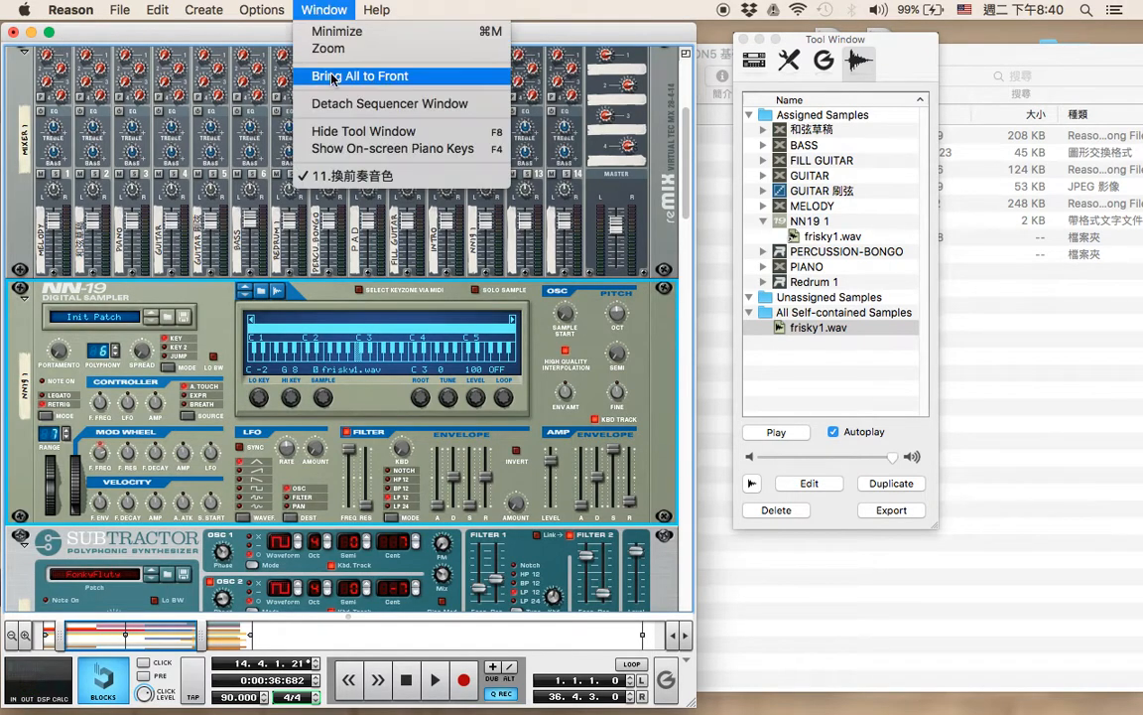
pyautogui.click(304, 102)
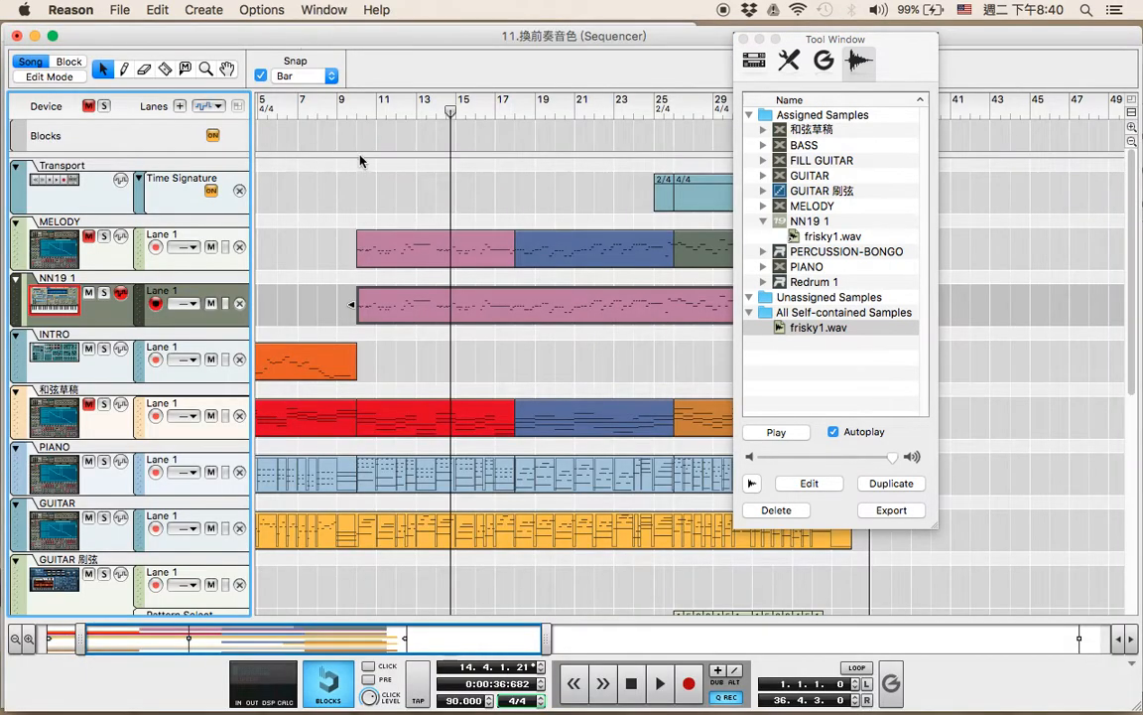
pyautogui.click(342, 108)
pyautogui.press('space')
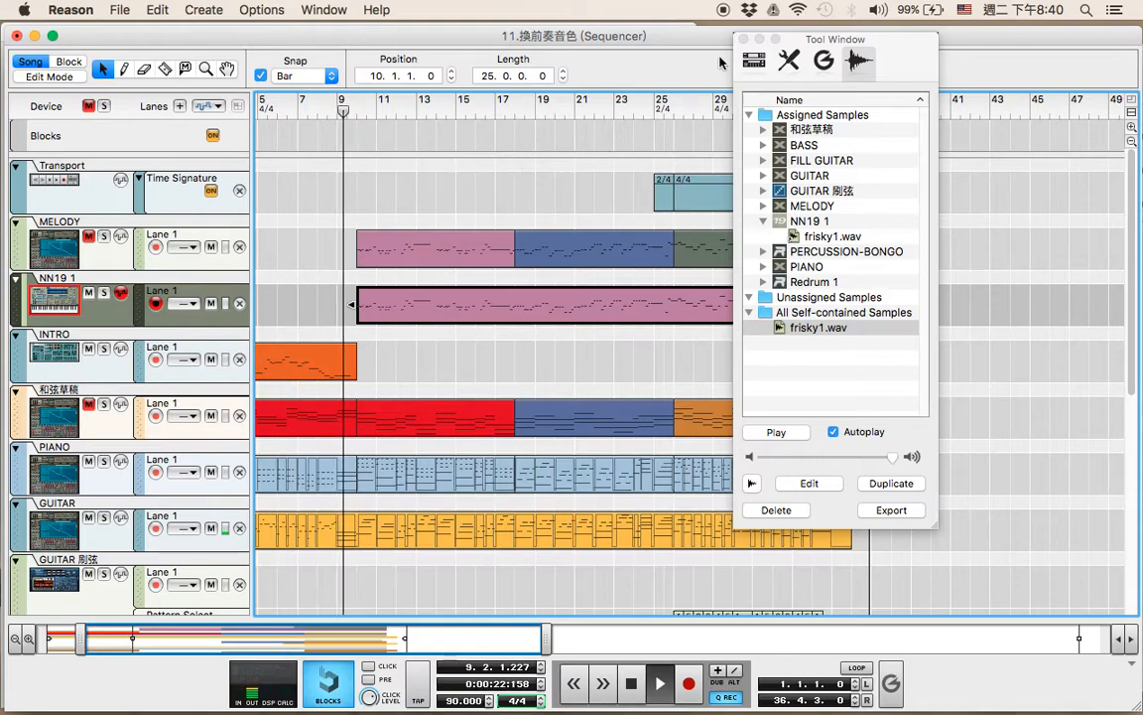
pyautogui.click(745, 40)
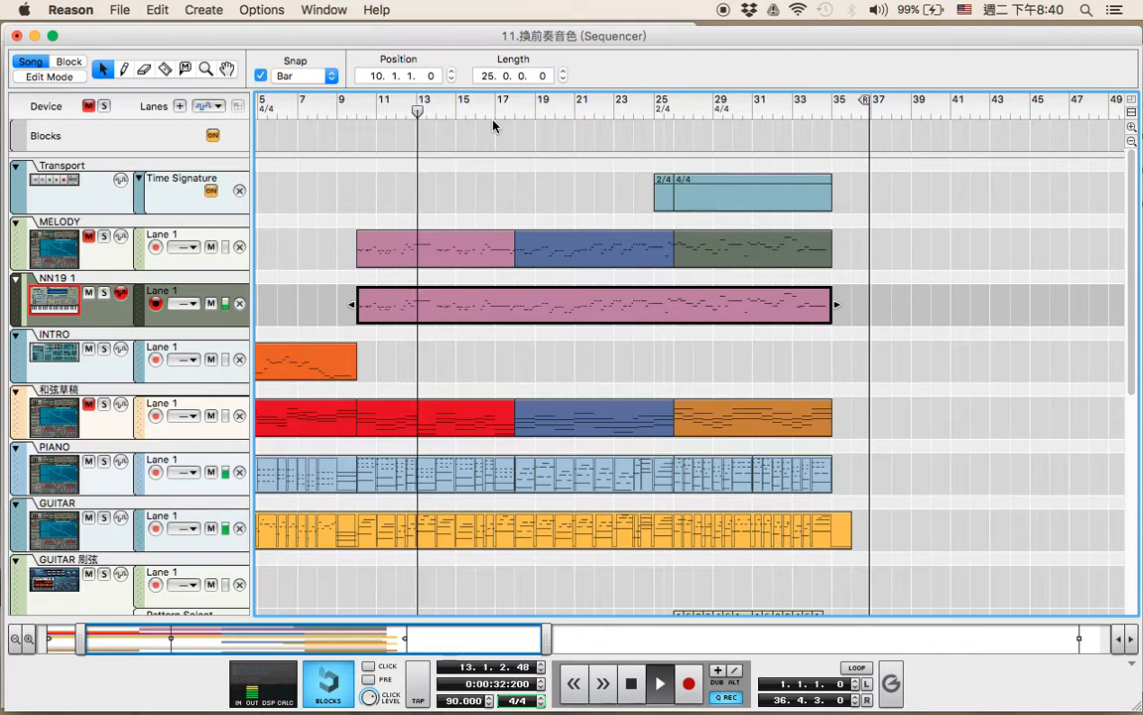
pyautogui.press('space')
# - Open the NN19 1 clip in Edit Mode, examine its long notes around bar 13, and return to the arrangement
pyautogui.doubleClick(399, 304)
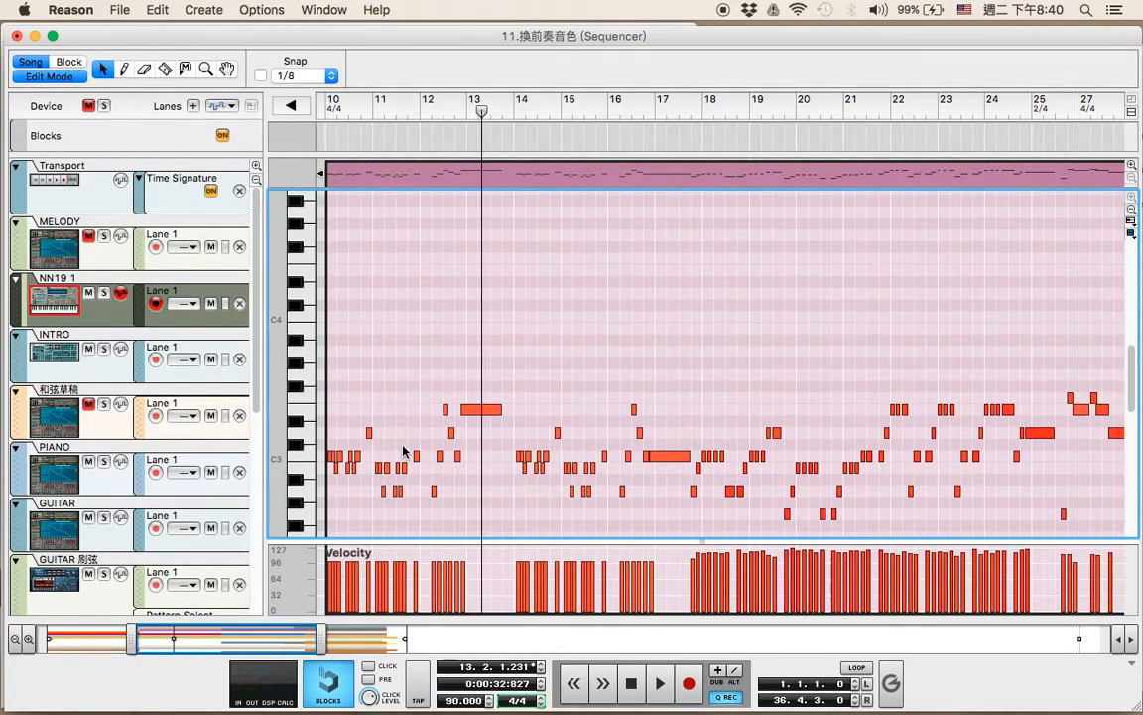
pyautogui.press('h')
pyautogui.press('h')
pyautogui.press('h')
pyautogui.press('h')
pyautogui.press('h')
pyautogui.press('h')
pyautogui.press('h')
pyautogui.press('h')
pyautogui.press('h')
pyautogui.press('h')
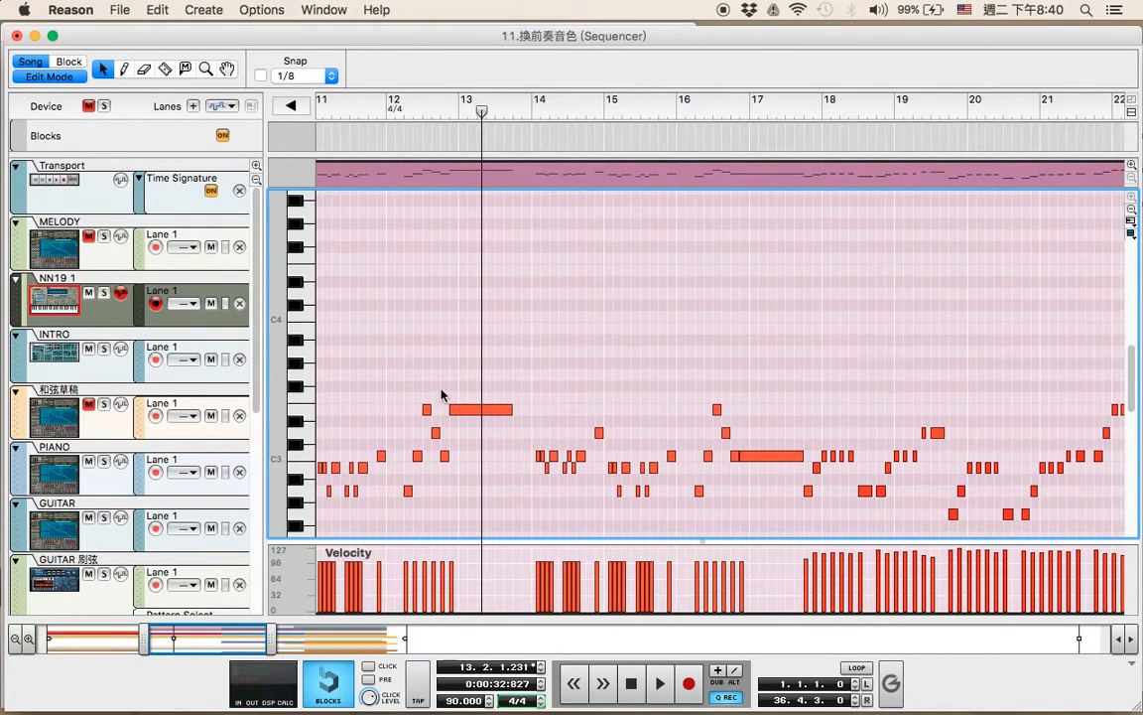
pyautogui.press('h')
pyautogui.press('h')
pyautogui.press('h')
pyautogui.press('g')
pyautogui.press('g')
pyautogui.press('g')
pyautogui.press('g')
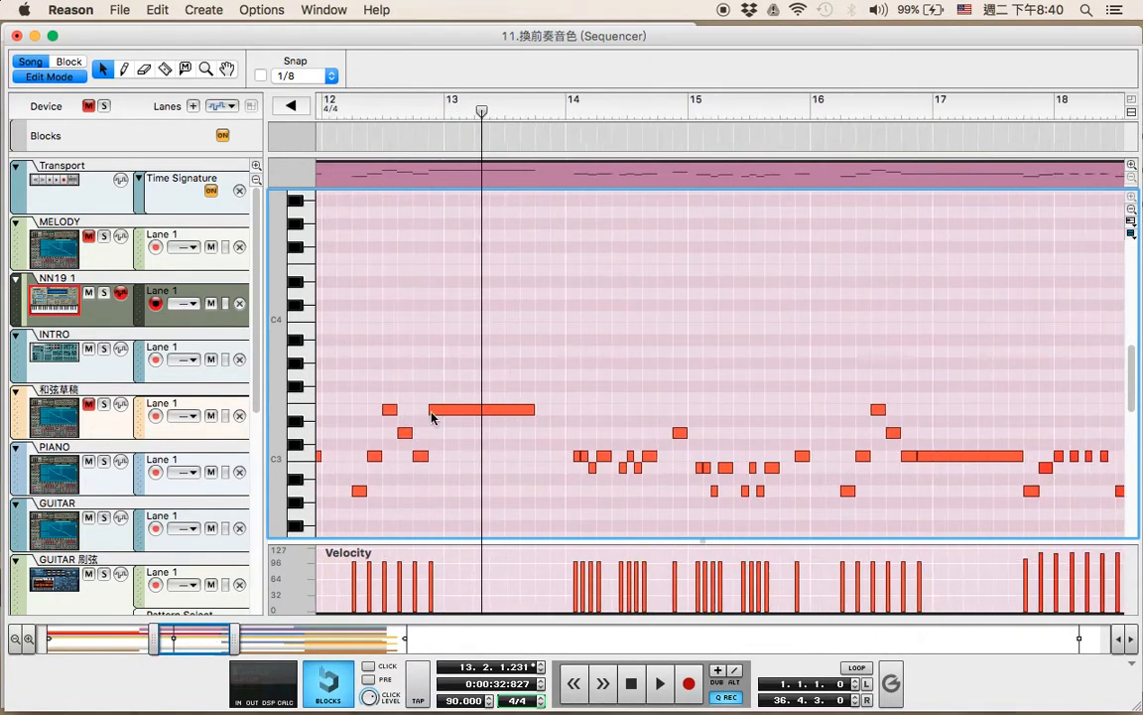
pyautogui.press('g')
pyautogui.press('g')
pyautogui.press('g')
pyautogui.press('g')
pyautogui.press('g')
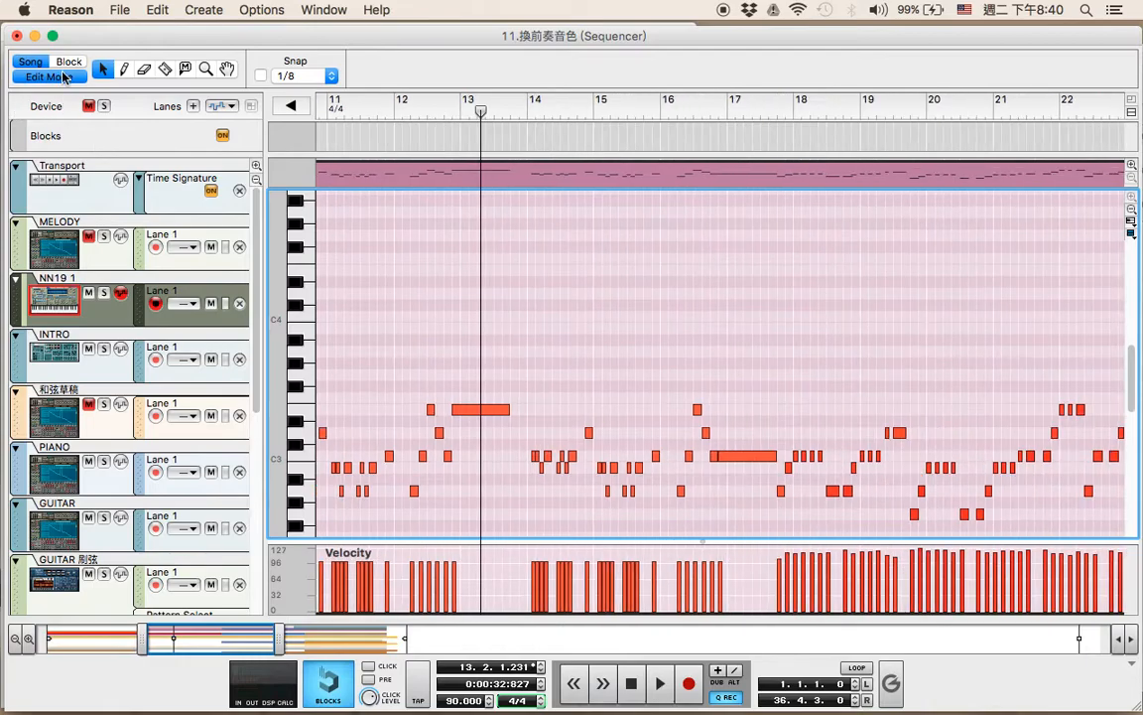
pyautogui.click(62, 77)
# - Move the song position to bar 10, bring the arrangement's beginning into view, and close the detached sequencer window
pyautogui.press('g')
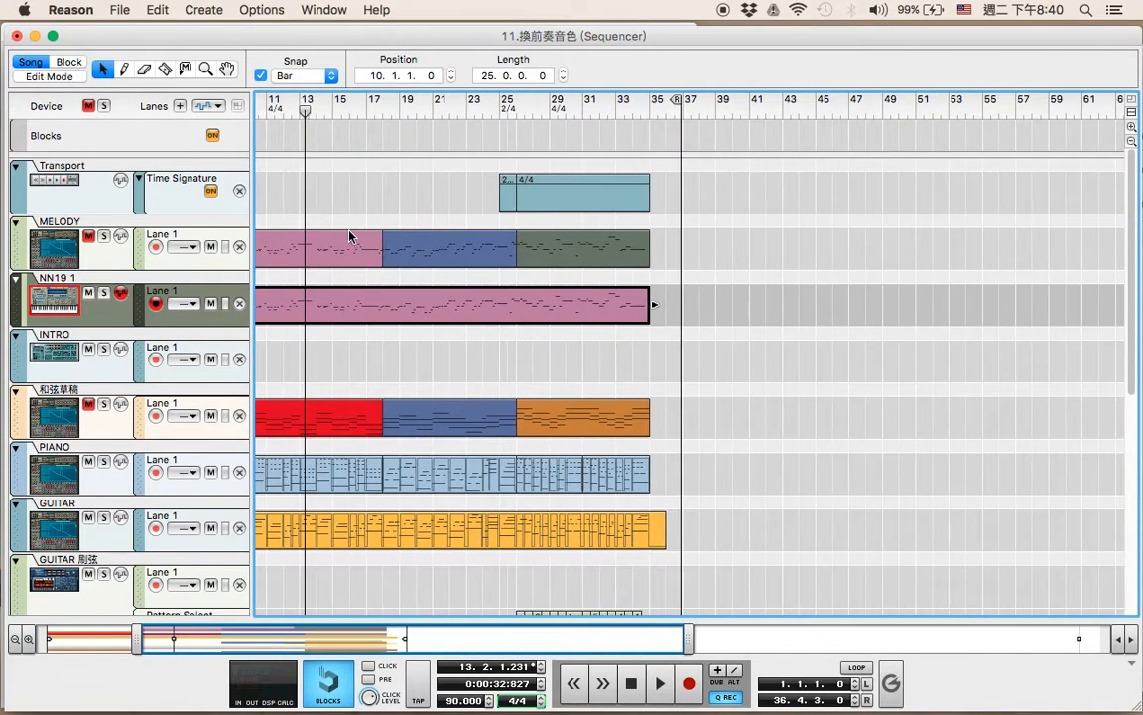
pyautogui.press('g')
pyautogui.click(268, 111)
pyautogui.press('g')
pyautogui.press('h')
pyautogui.press('h')
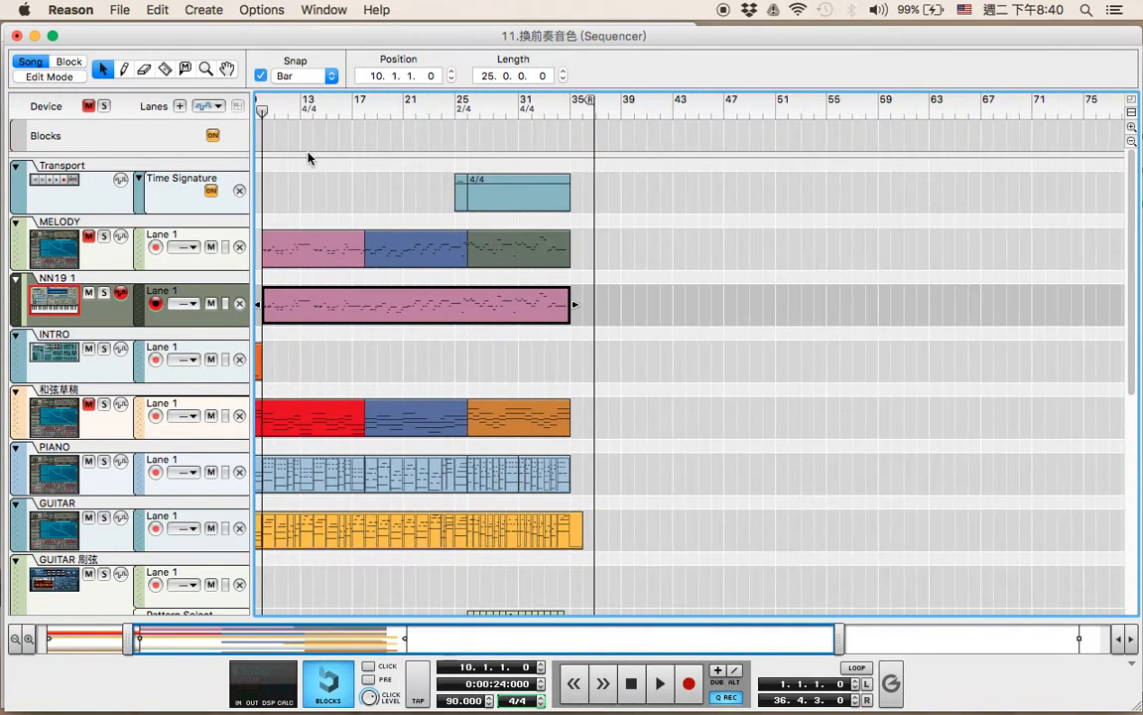
pyautogui.press('h')
pyautogui.hscroll(-5, 357, 585)
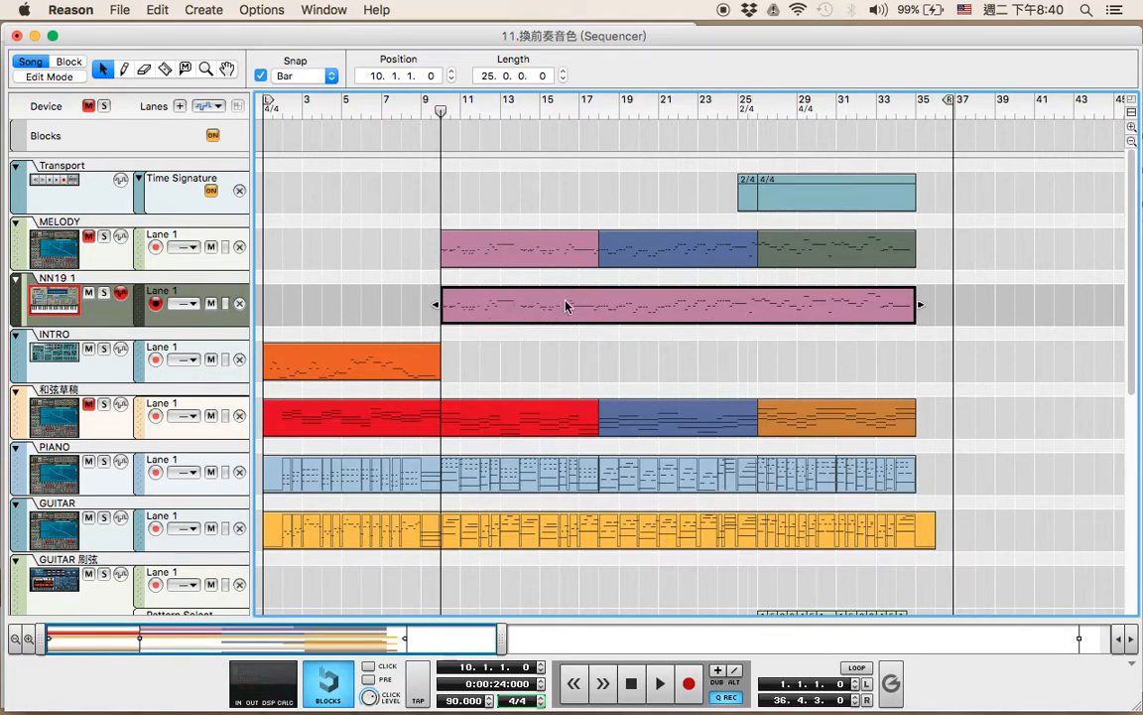
pyautogui.click(16, 36)
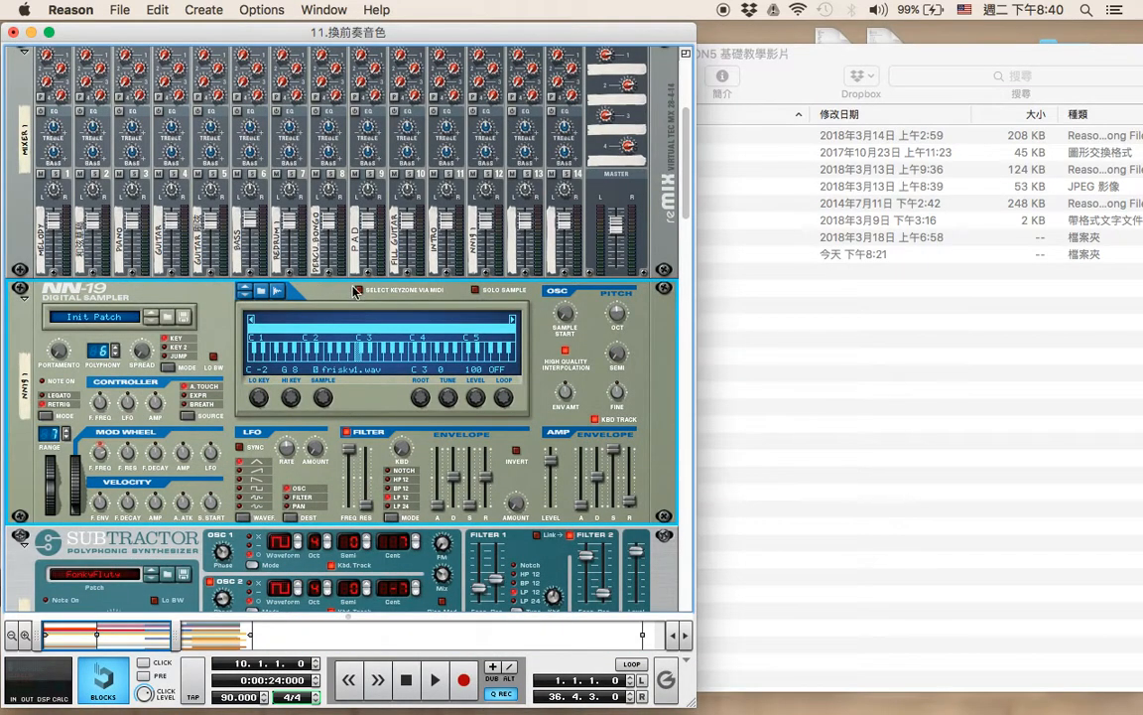